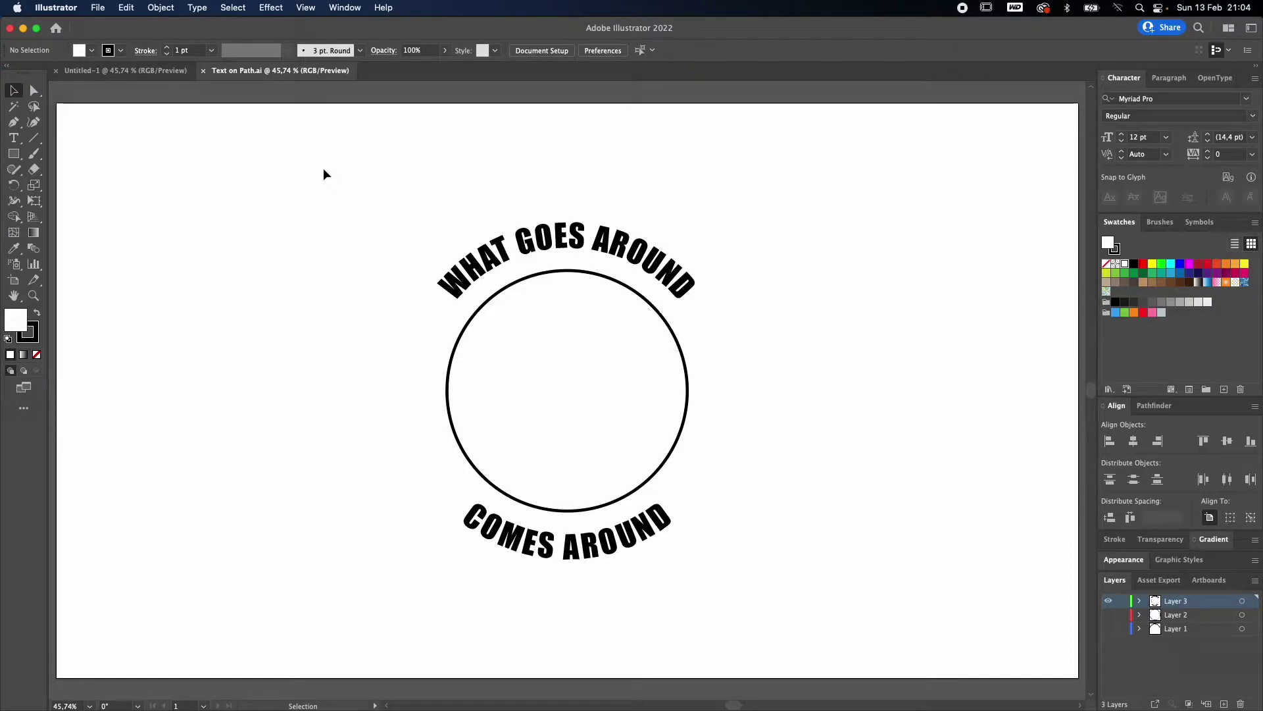
- Close the 'Text on Path.ai' example document so the blank Untitled-1 document shows
left_click(204, 71)
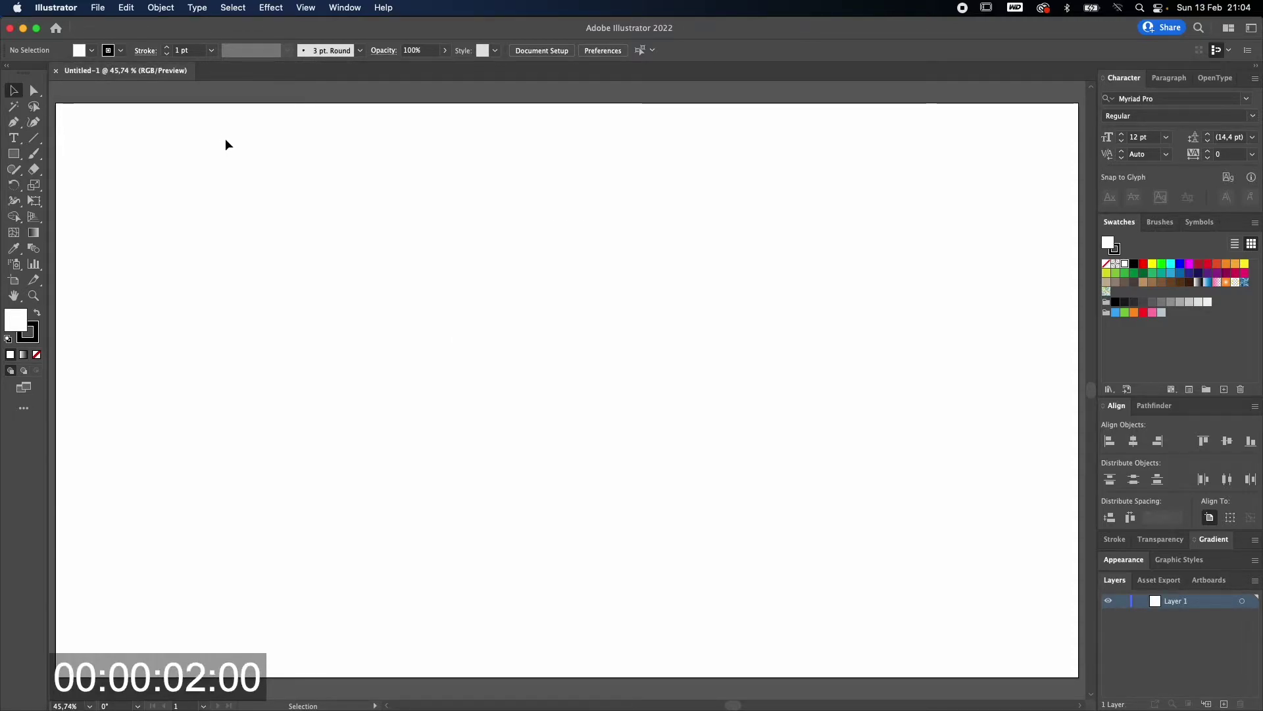
- Draw a large perfect circle with the Ellipse Tool near the artboard centre
left_click(12, 155)
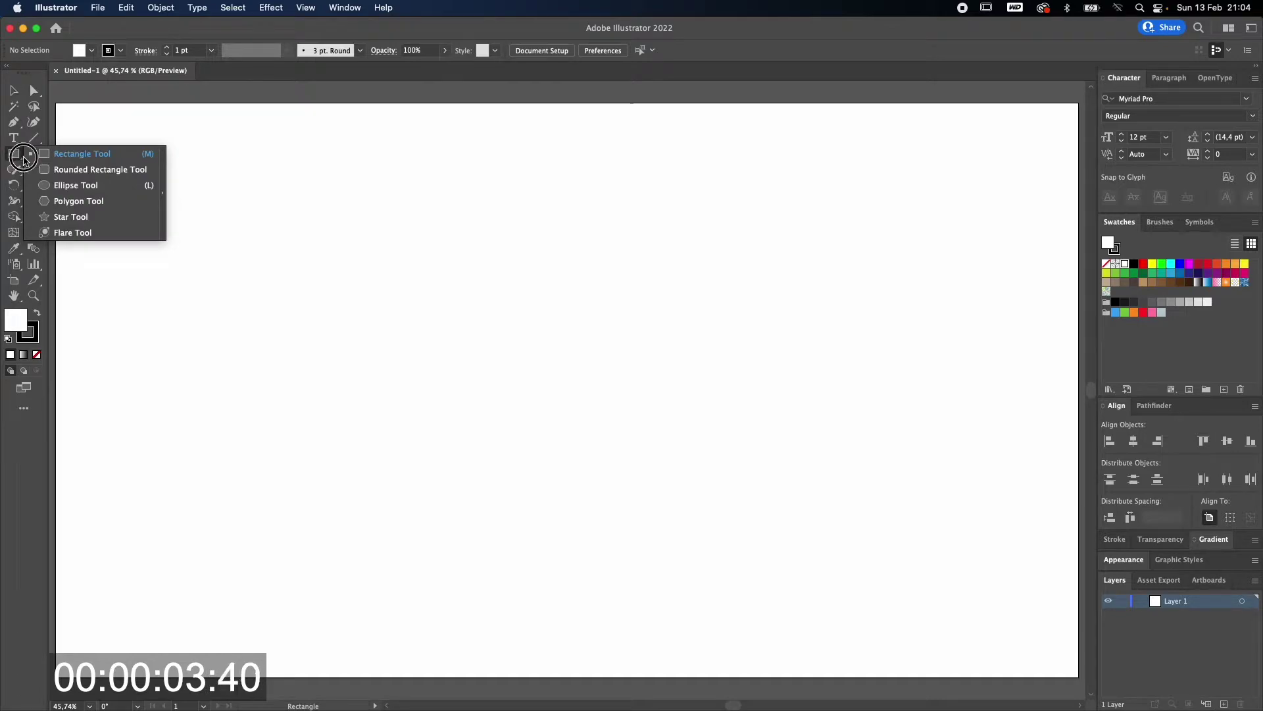
left_click(117, 189)
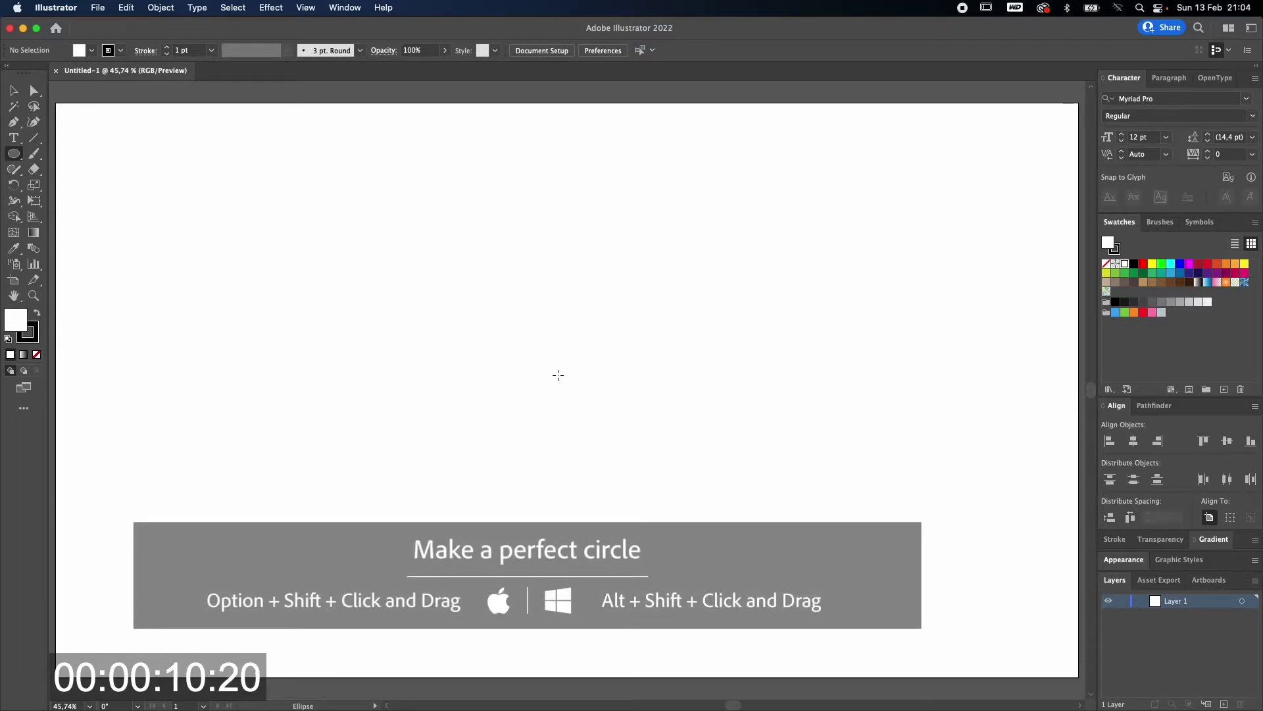
left_click_drag(558, 375, 389, 210)
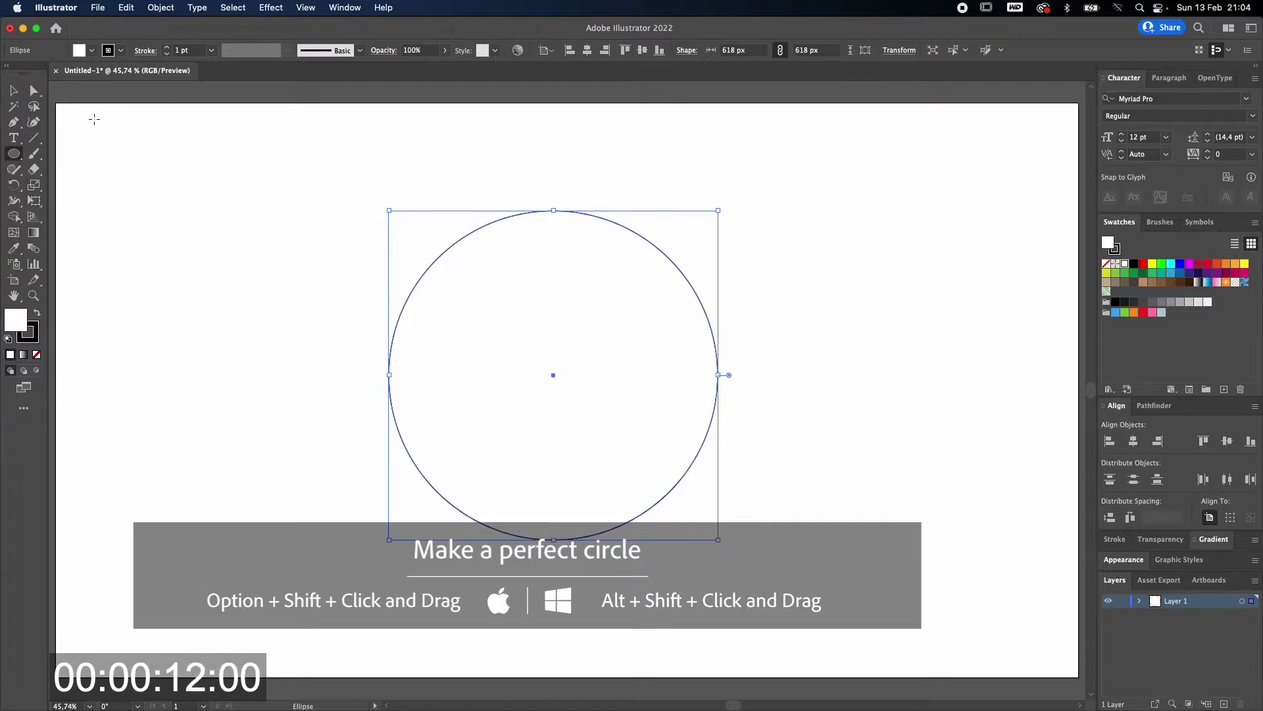
key("v")
left_click_drag(470, 290, 471, 289)
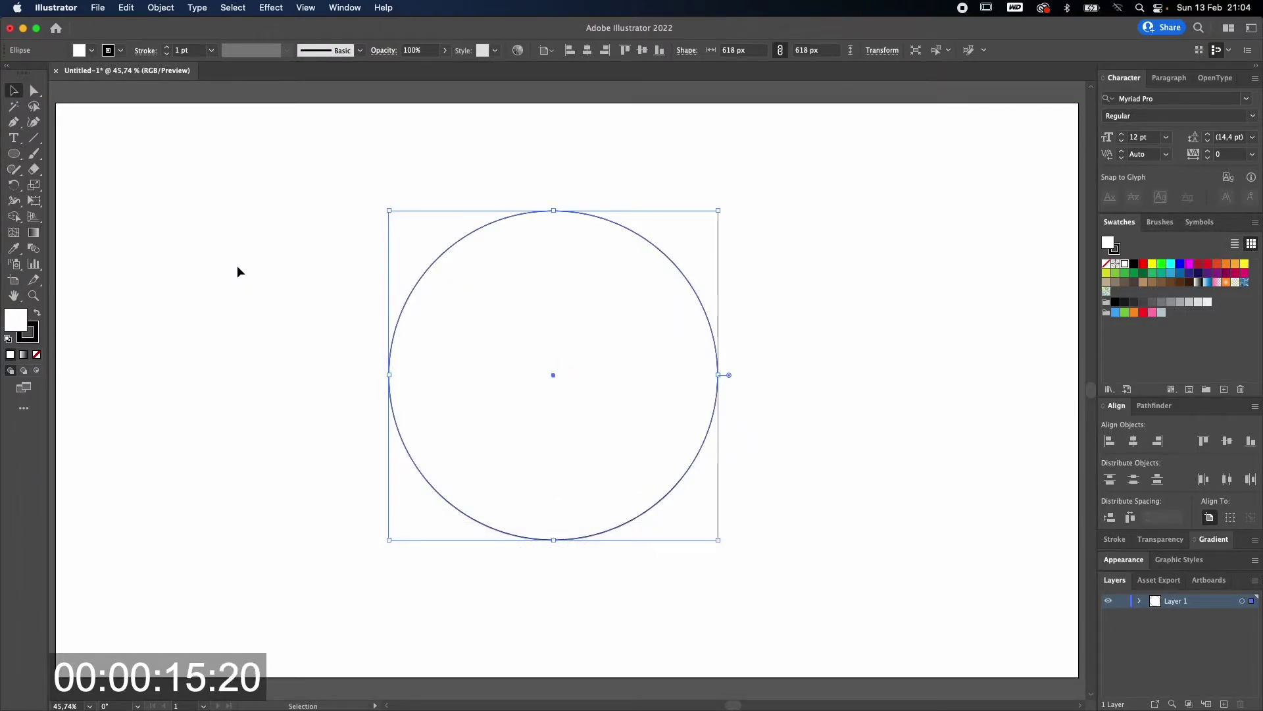
- Put 'WHAT GOES AROUND' on the circle with Type on a Path and select it all
left_click(133, 180)
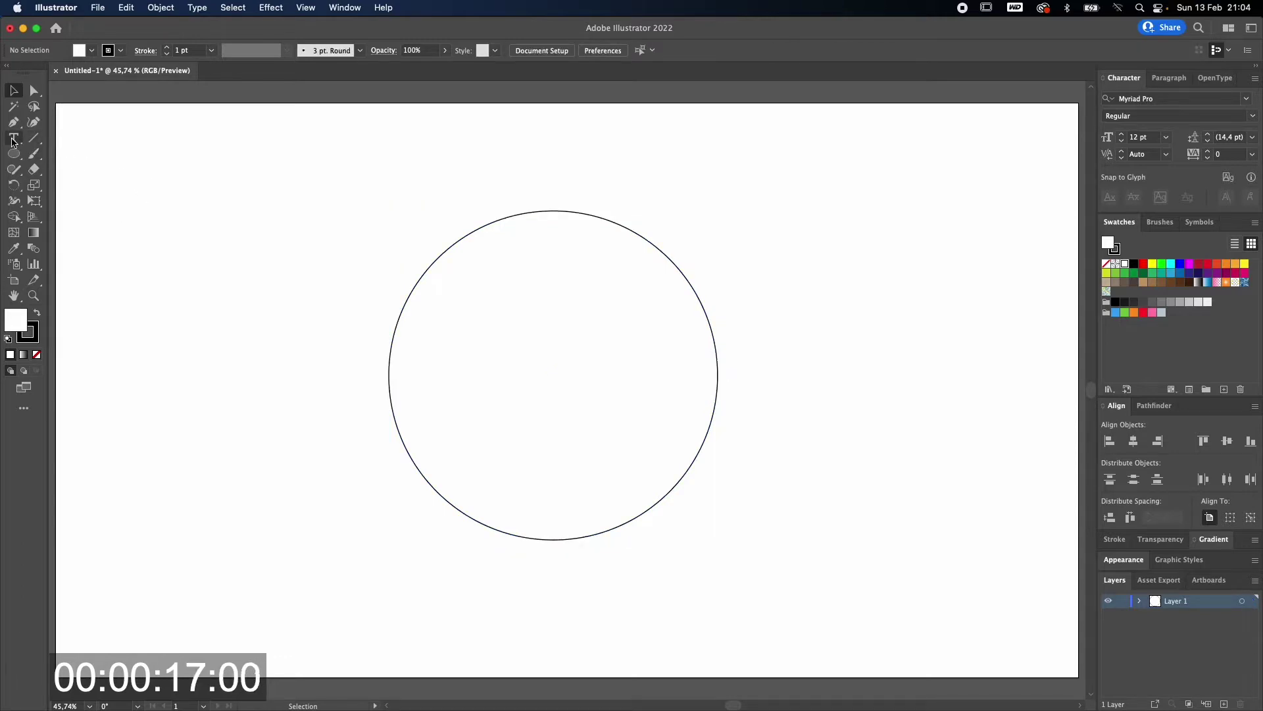
left_click_drag(13, 140, 105, 178)
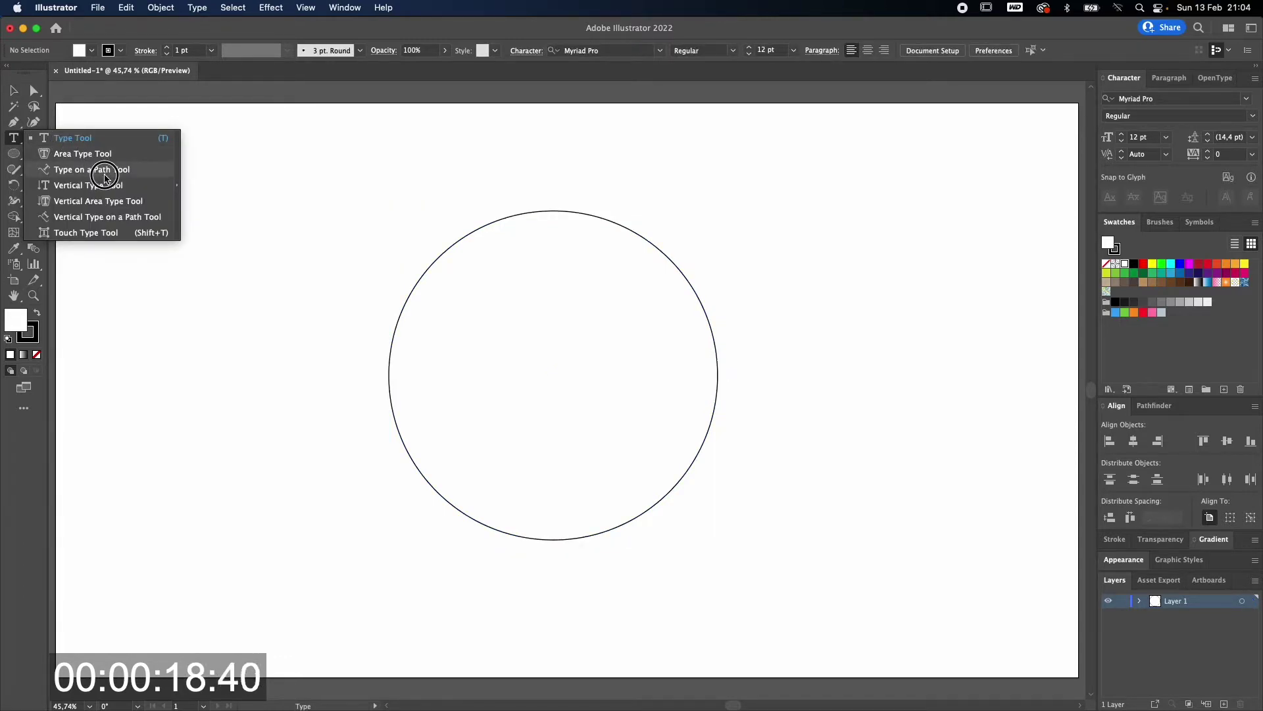
left_click(103, 174)
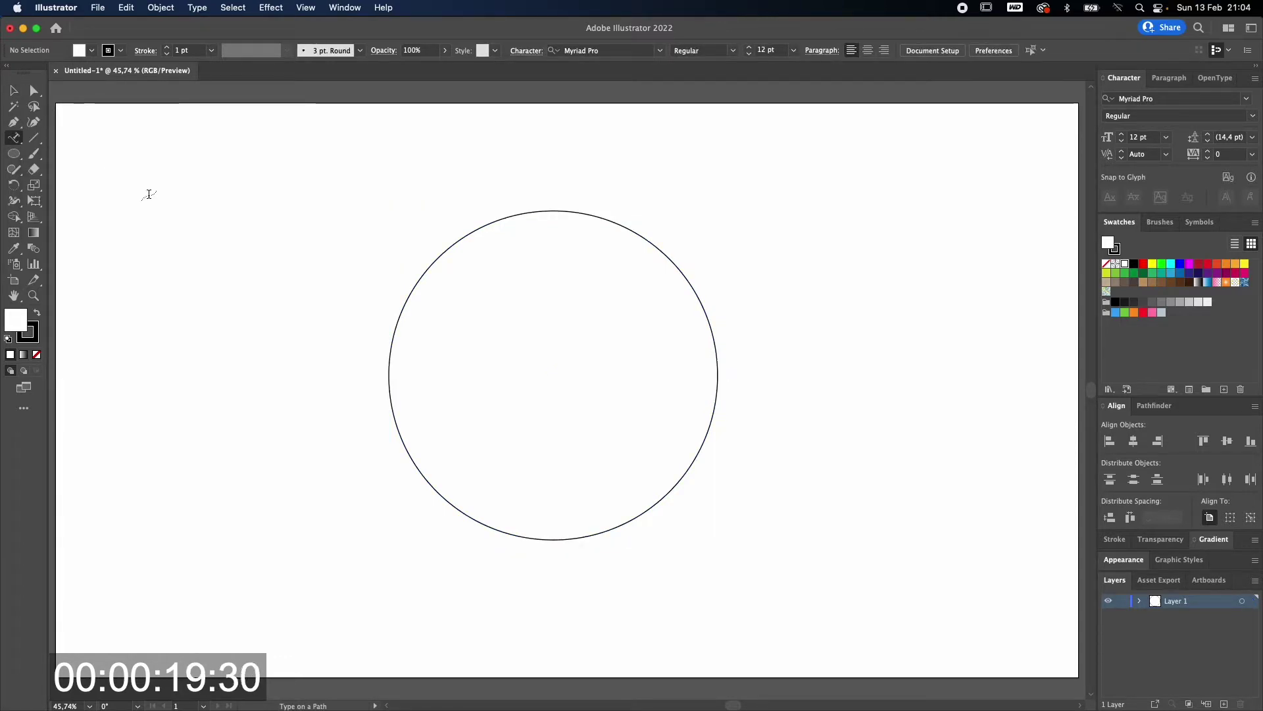
left_click(408, 298)
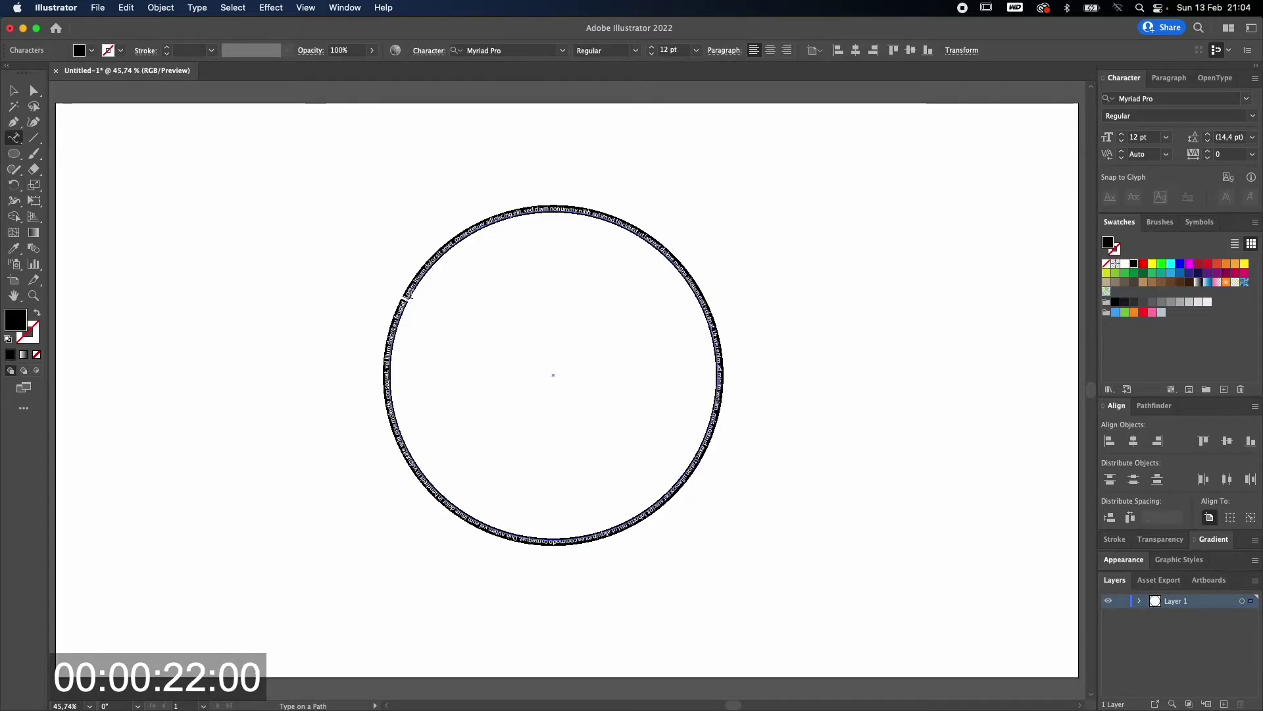
key("BackSpace")
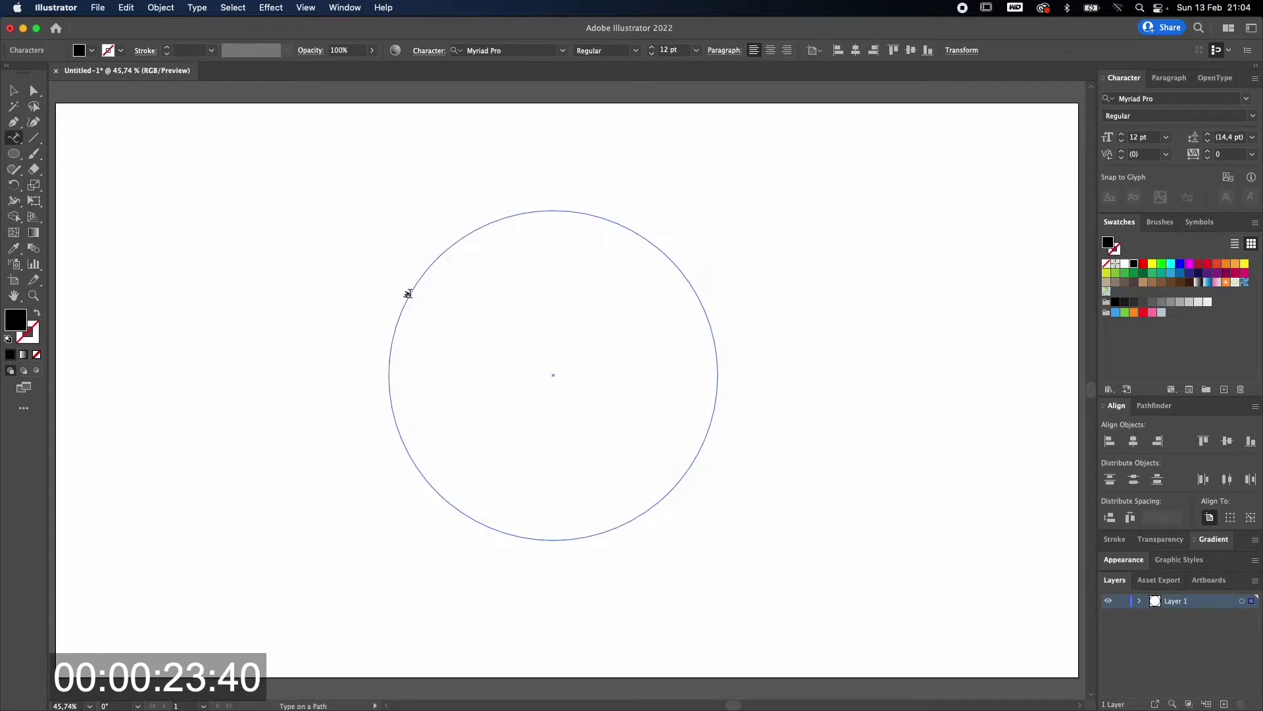
type("WHAT GO")
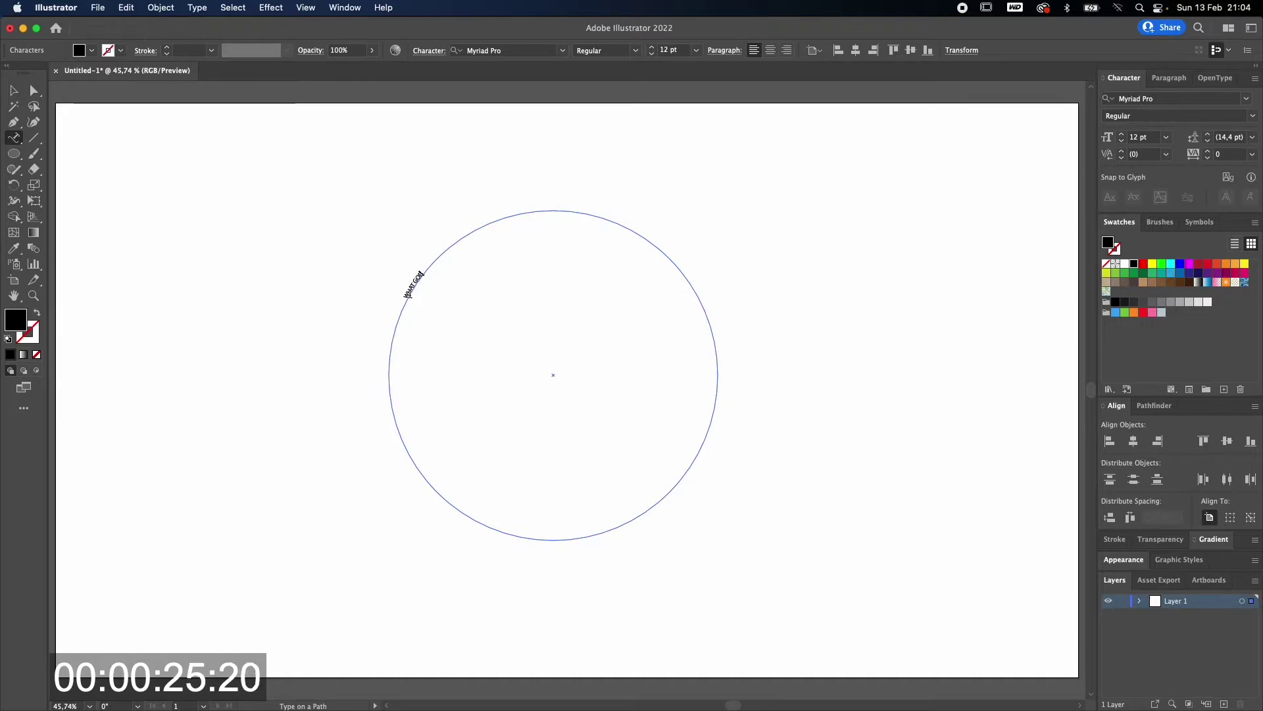
type("ES AROUND")
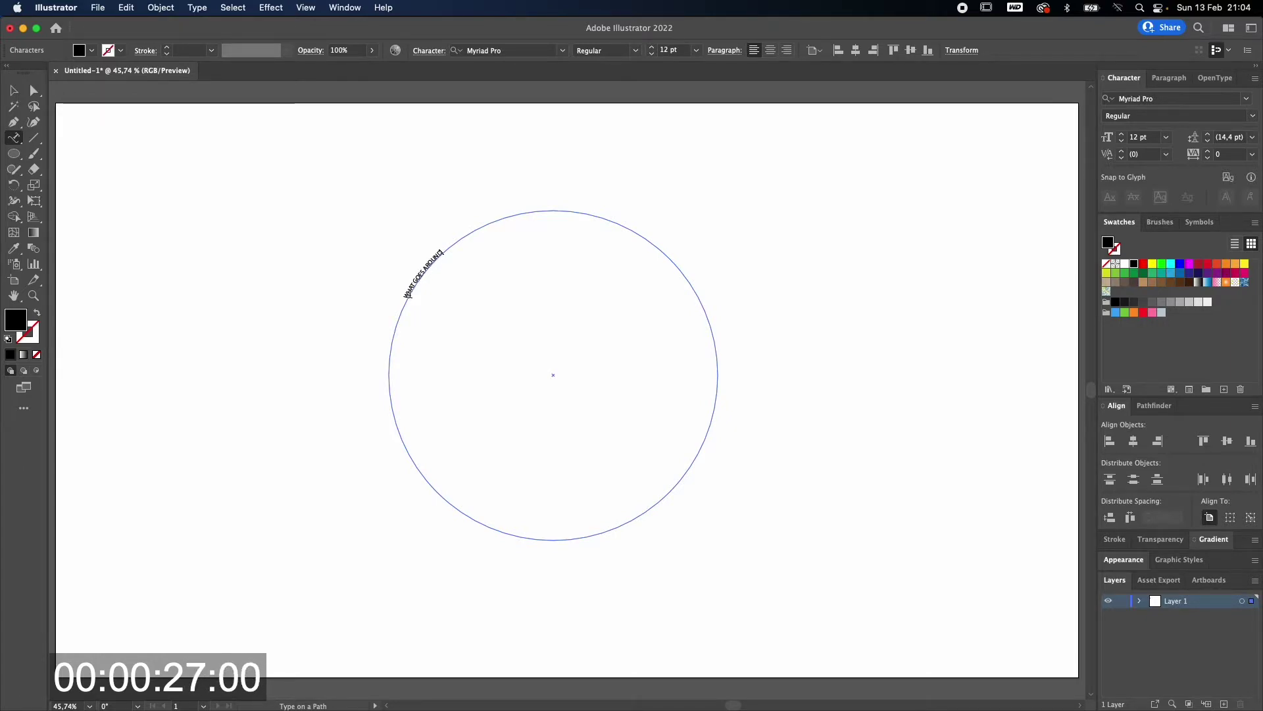
key("super+a")
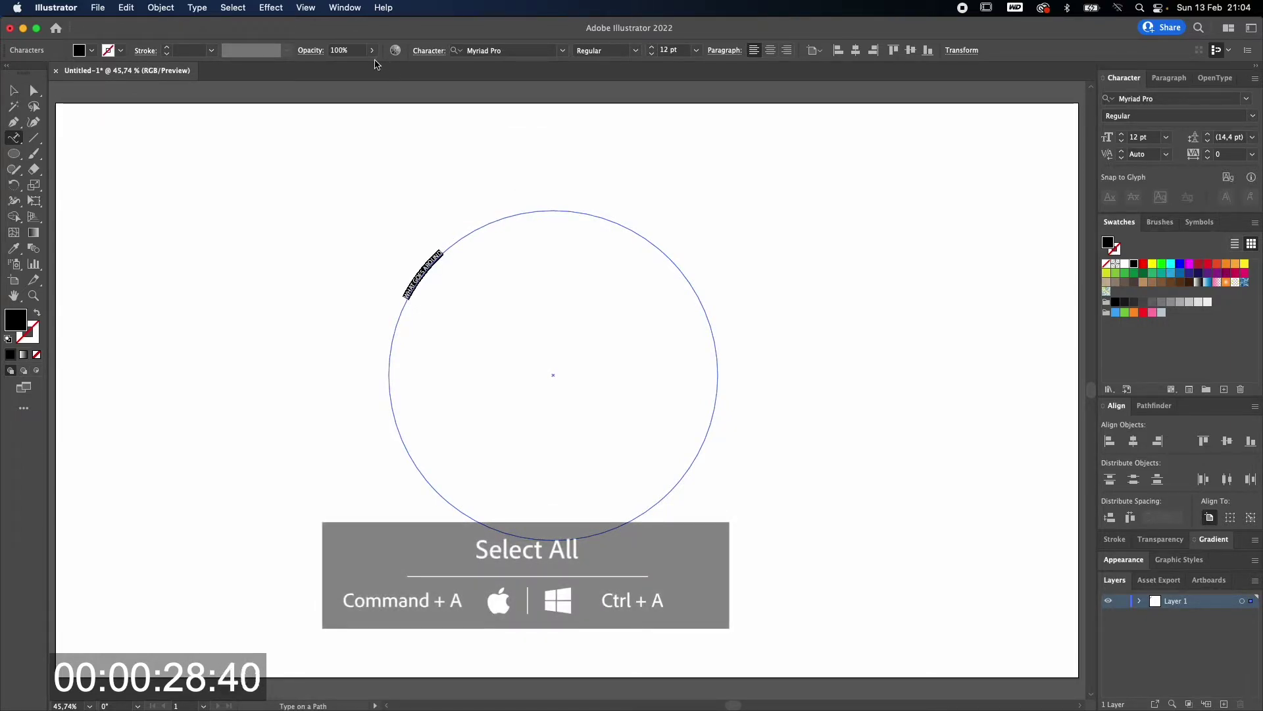
- Format the path text as 60 pt Impact with Align Center
left_click(427, 51)
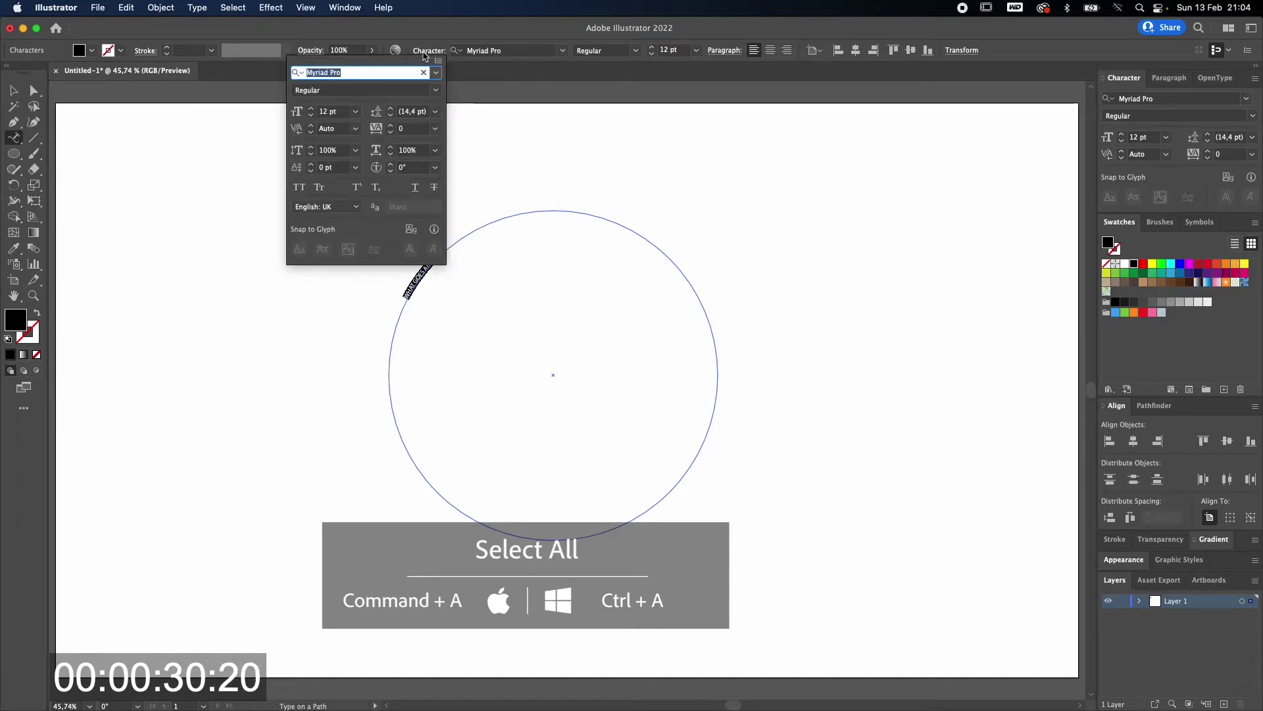
type("i")
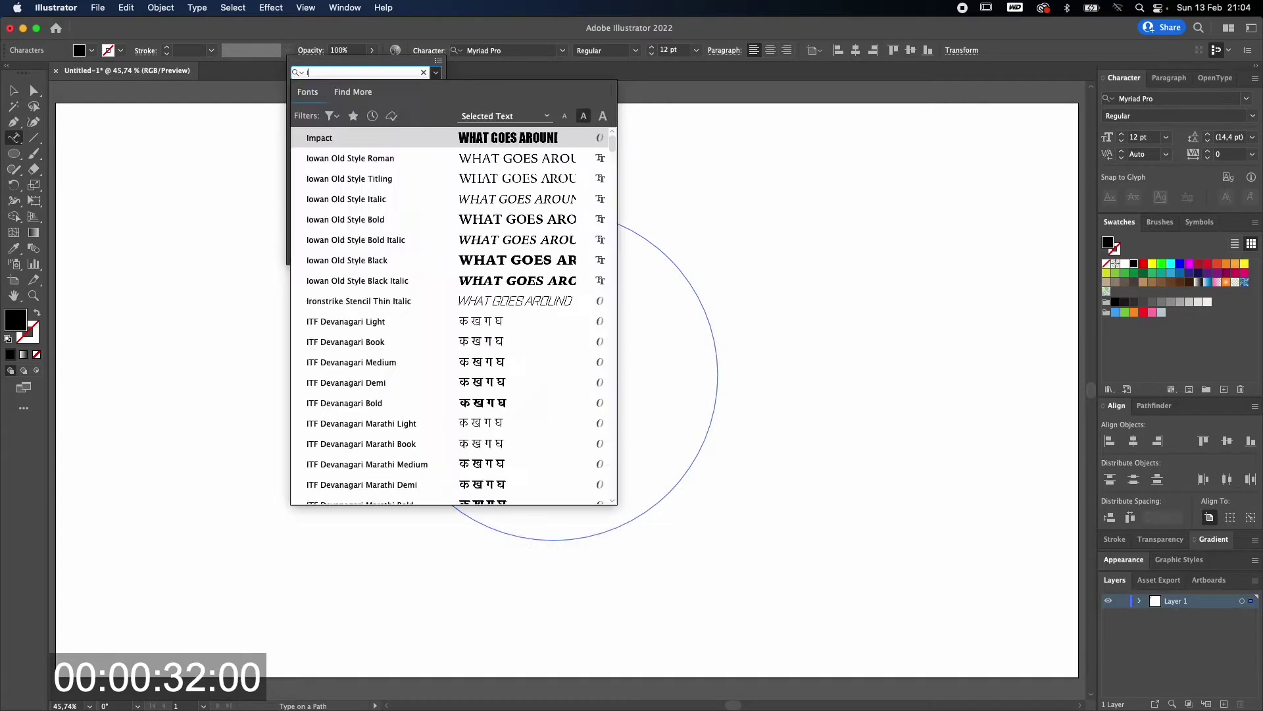
type("mpact")
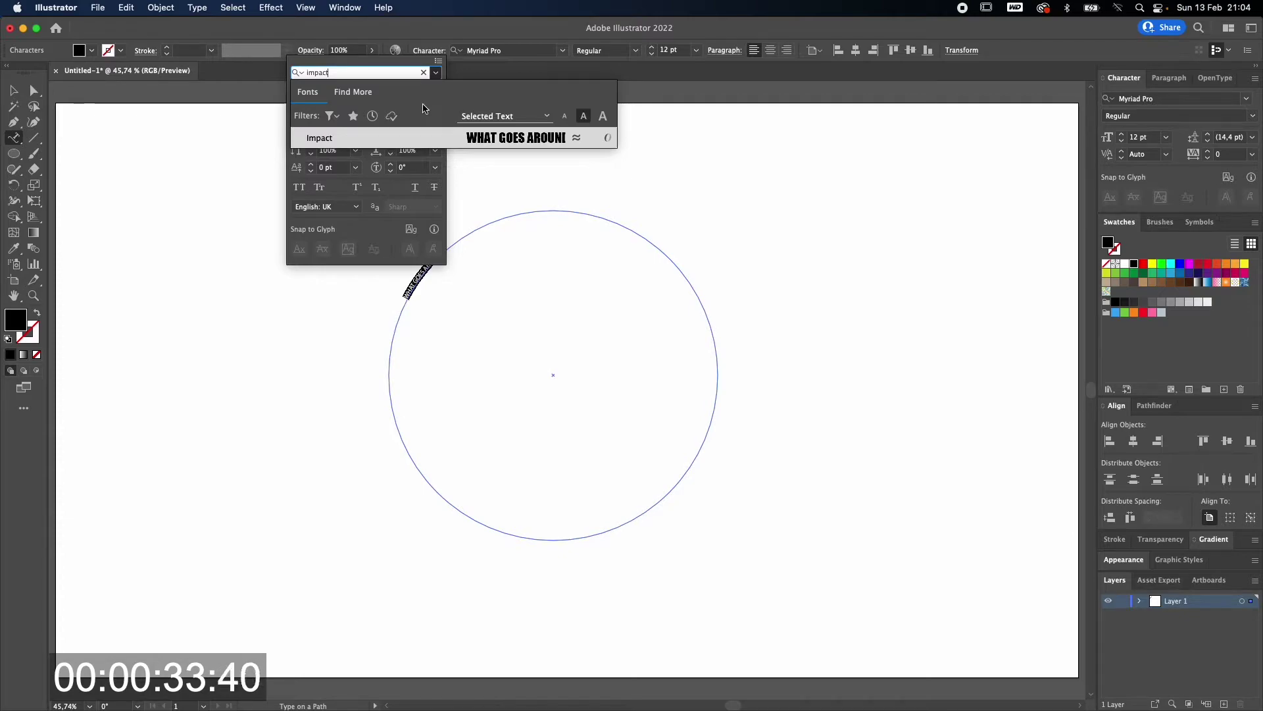
left_click(450, 138)
left_click(355, 110)
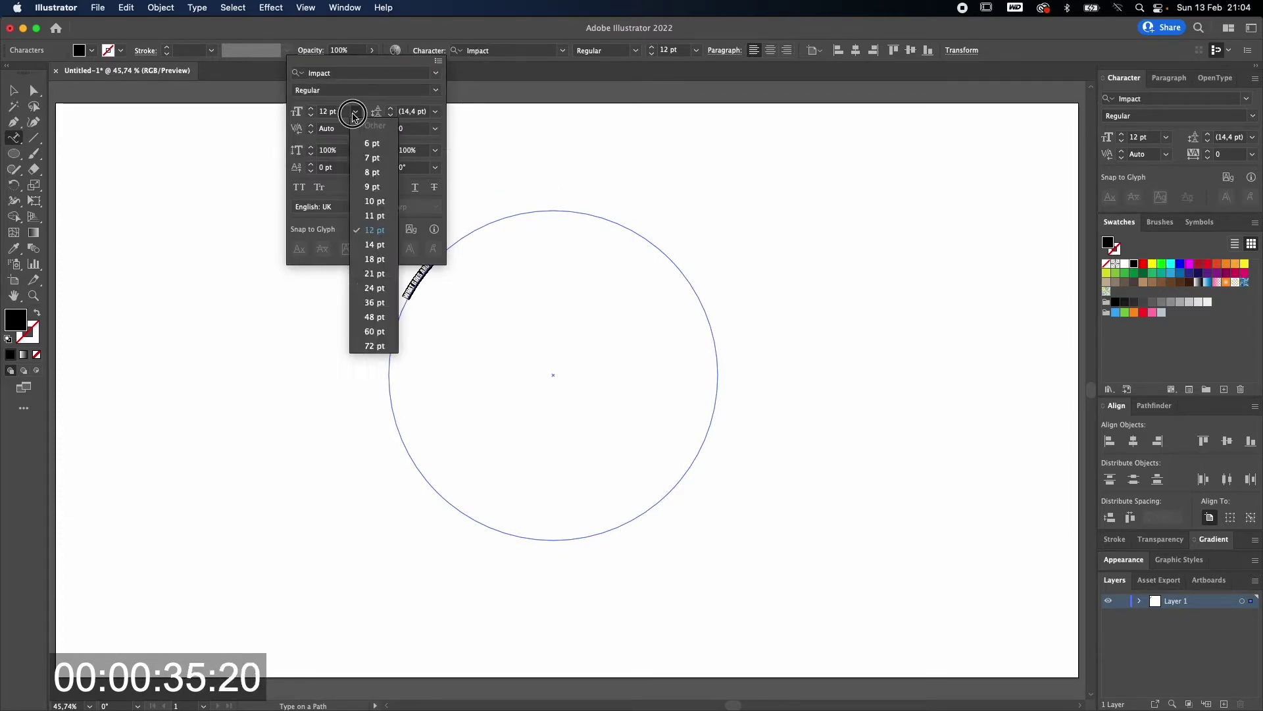
left_click(382, 331)
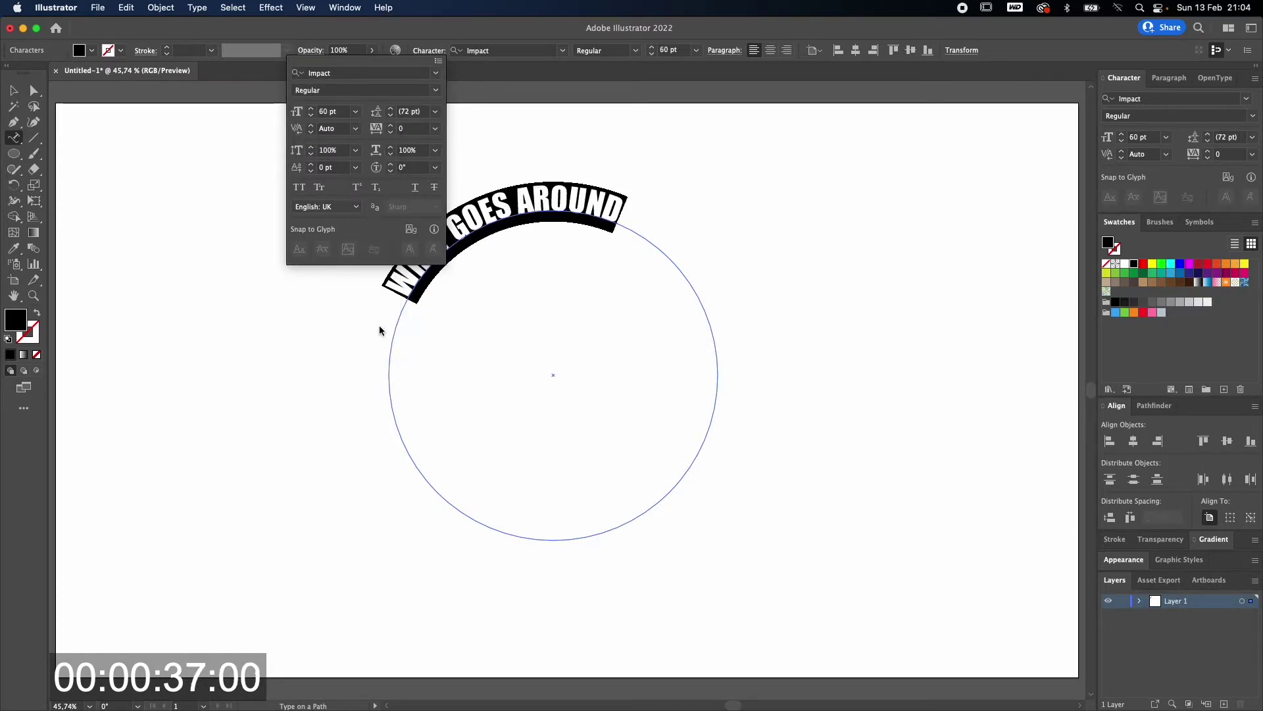
left_click(771, 50)
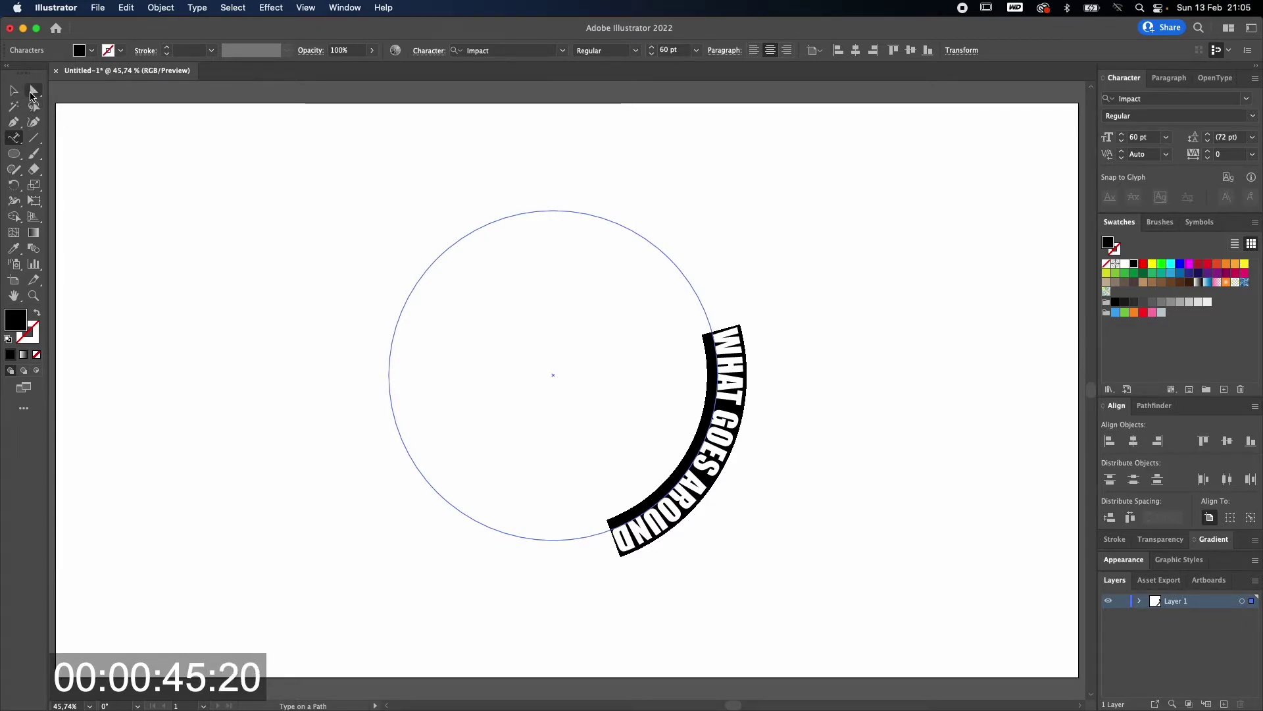
- Drag the path-type brackets so WHAT GOES AROUND arches centred over the circle's top
left_click(31, 93)
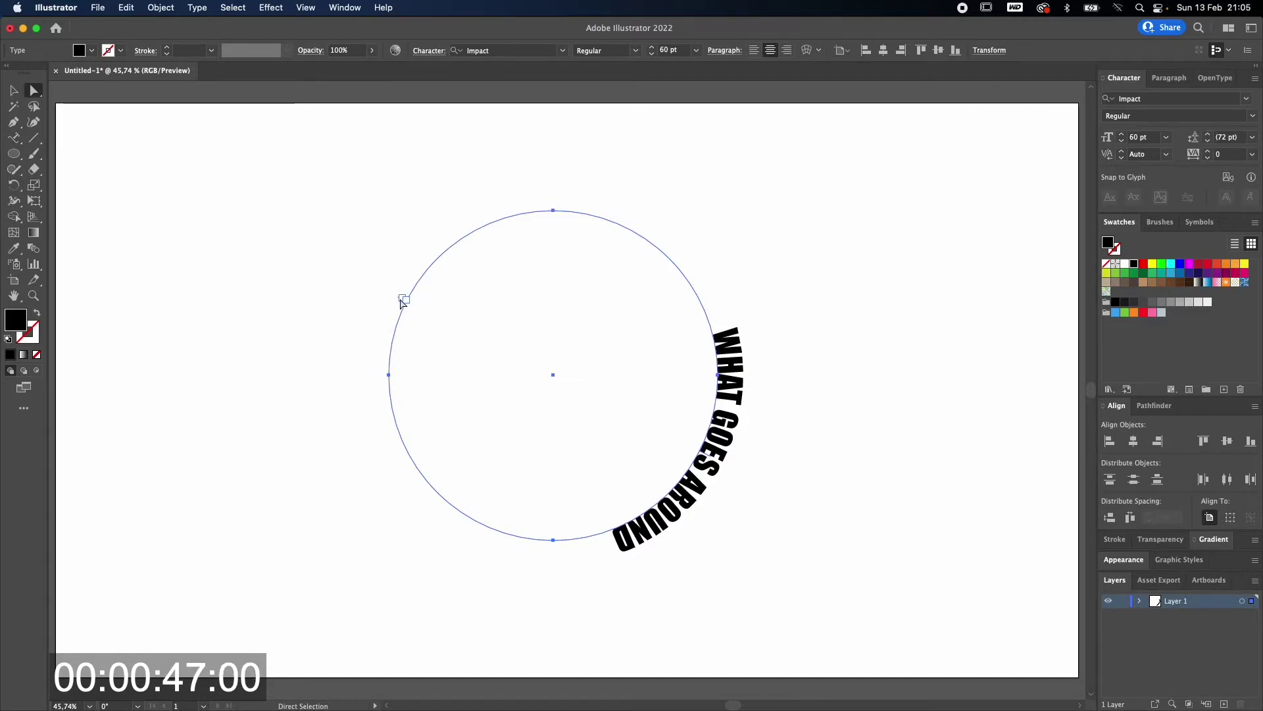
scroll(403, 304, "up", 3)
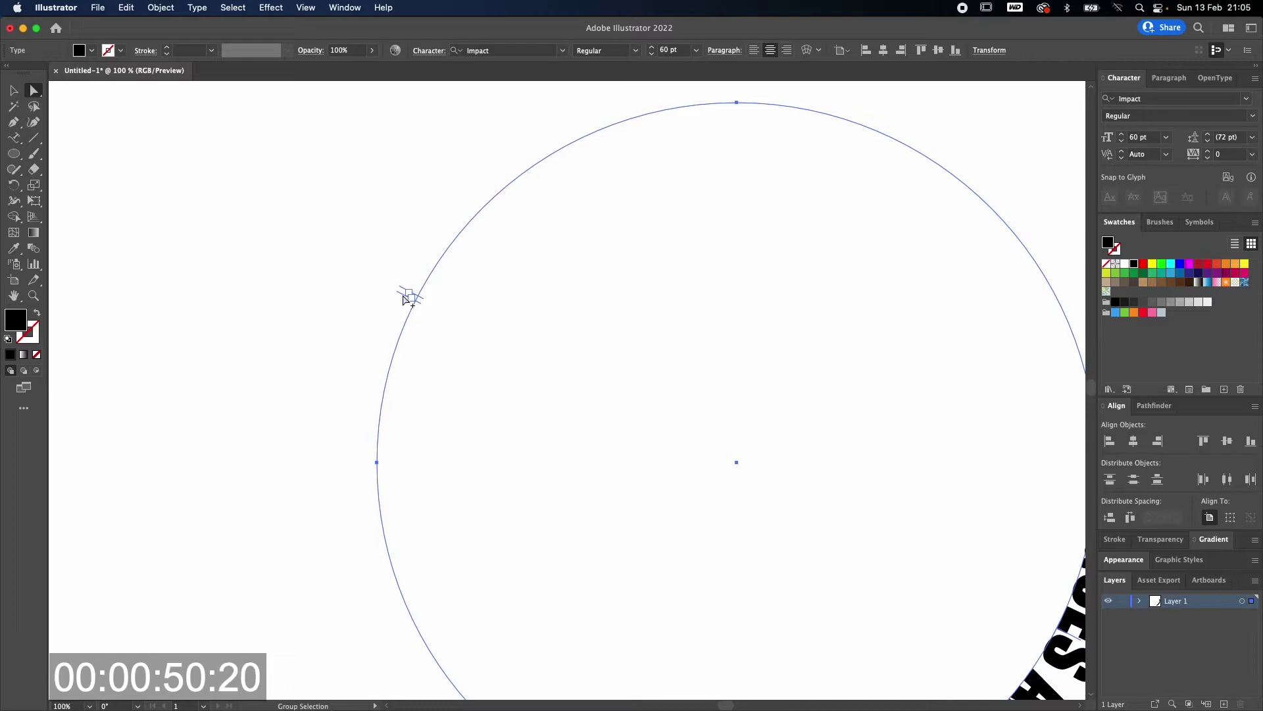
scroll(403, 300, "down", 1)
left_click_drag(403, 298, 876, 430)
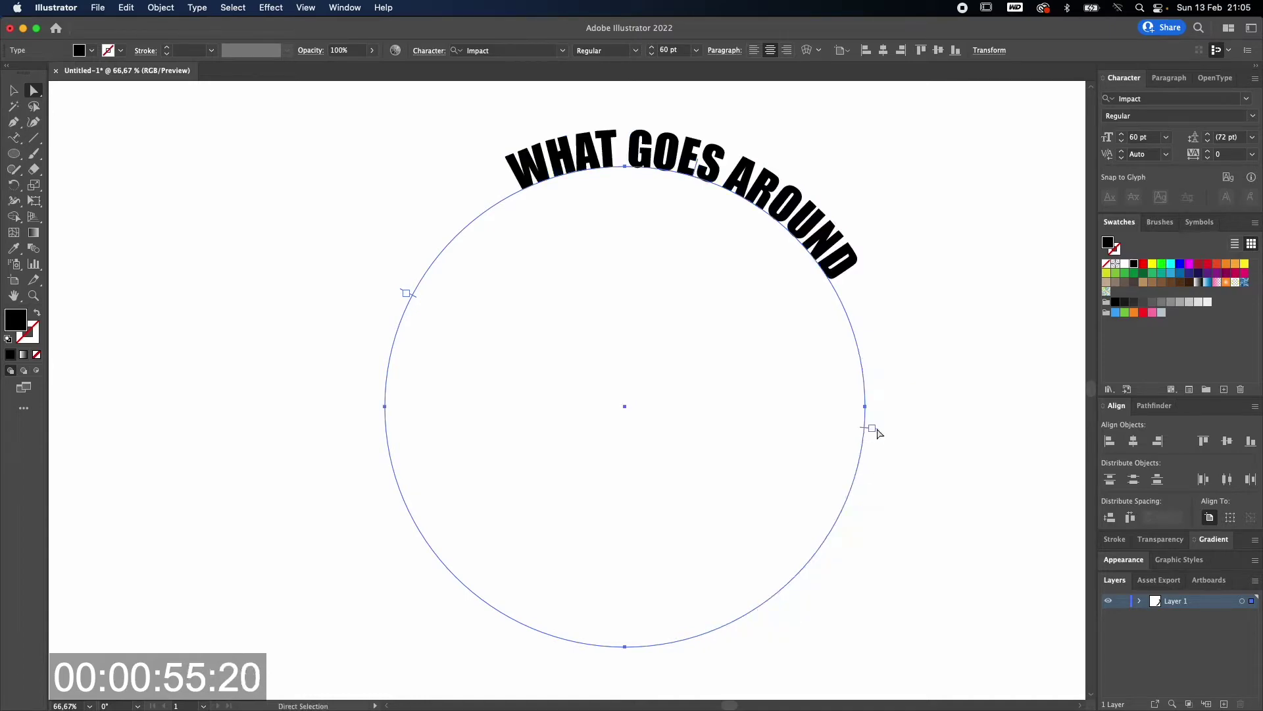
left_click_drag(404, 293, 380, 406)
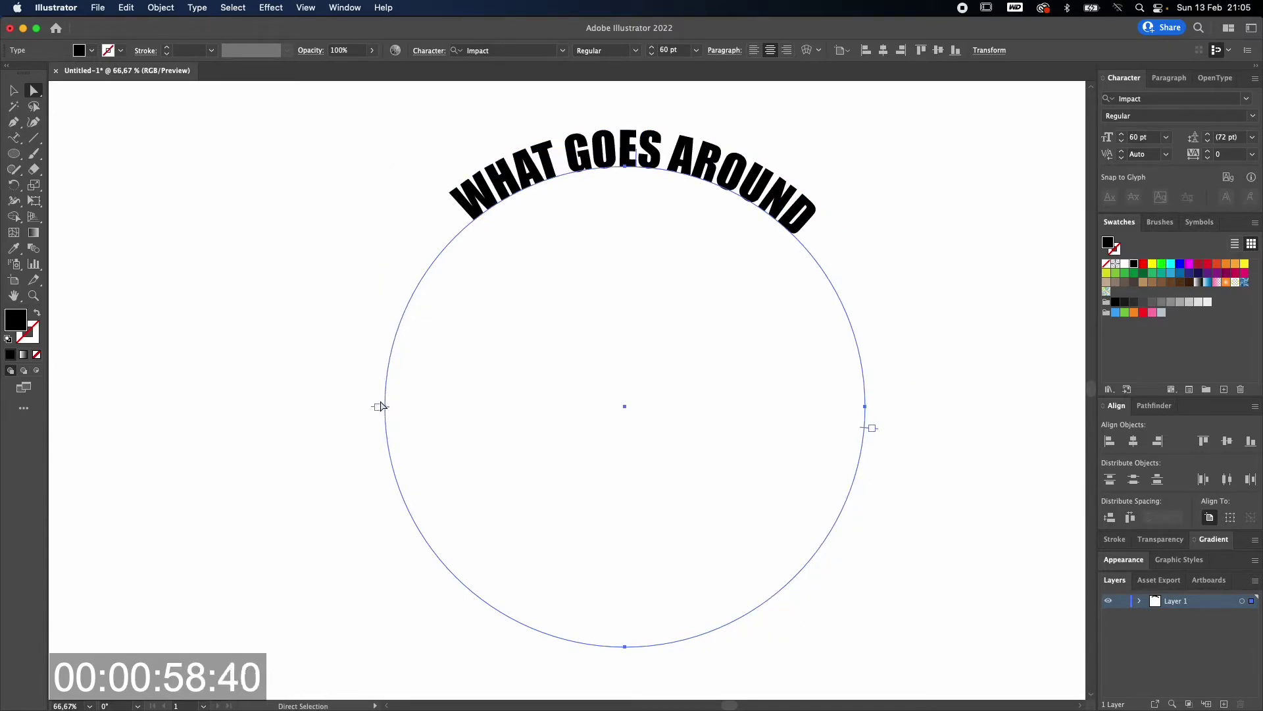
left_click(14, 91)
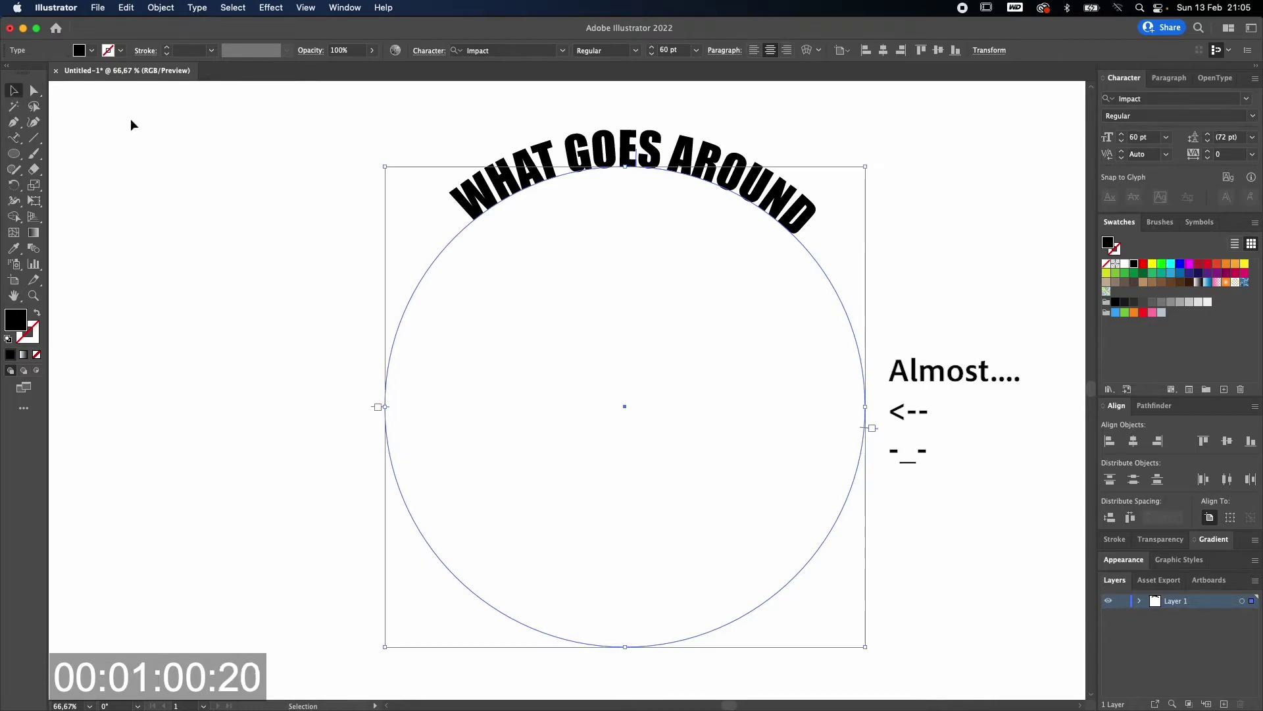
- Apply Type on a Path Options with Spacing -18 pt and Align to Path set to Center
double_click(13, 142)
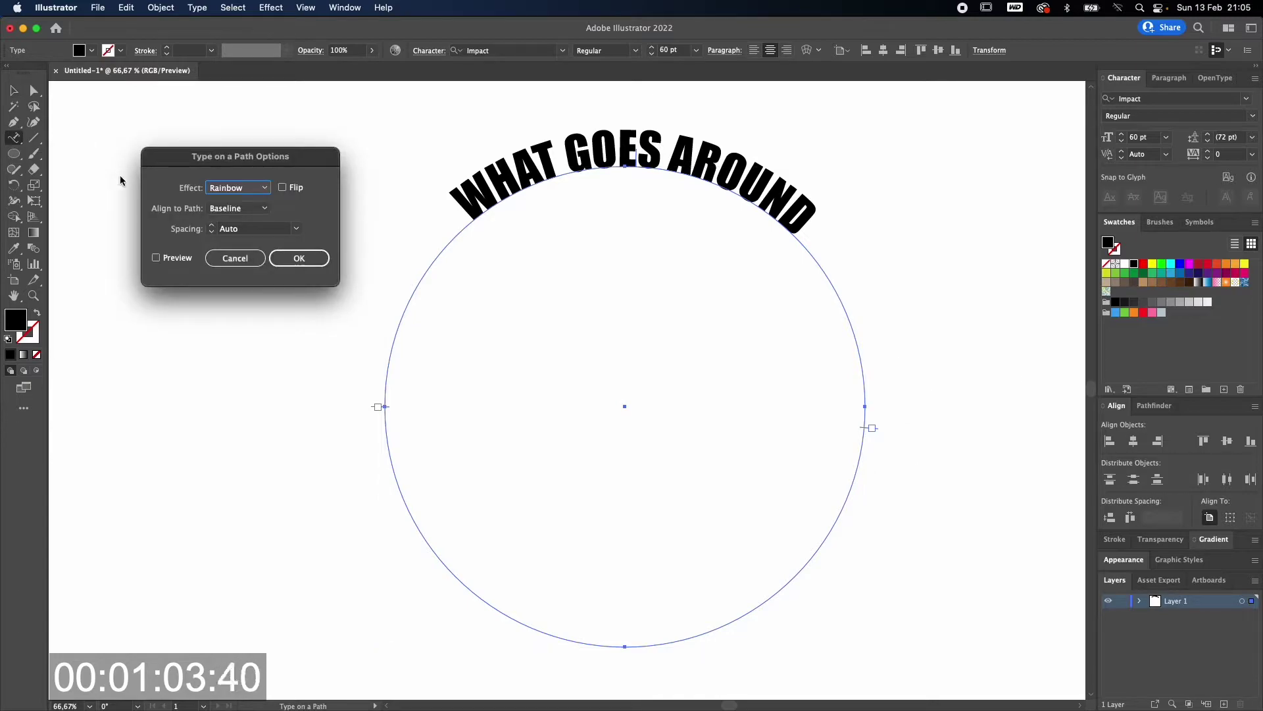
left_click(296, 231)
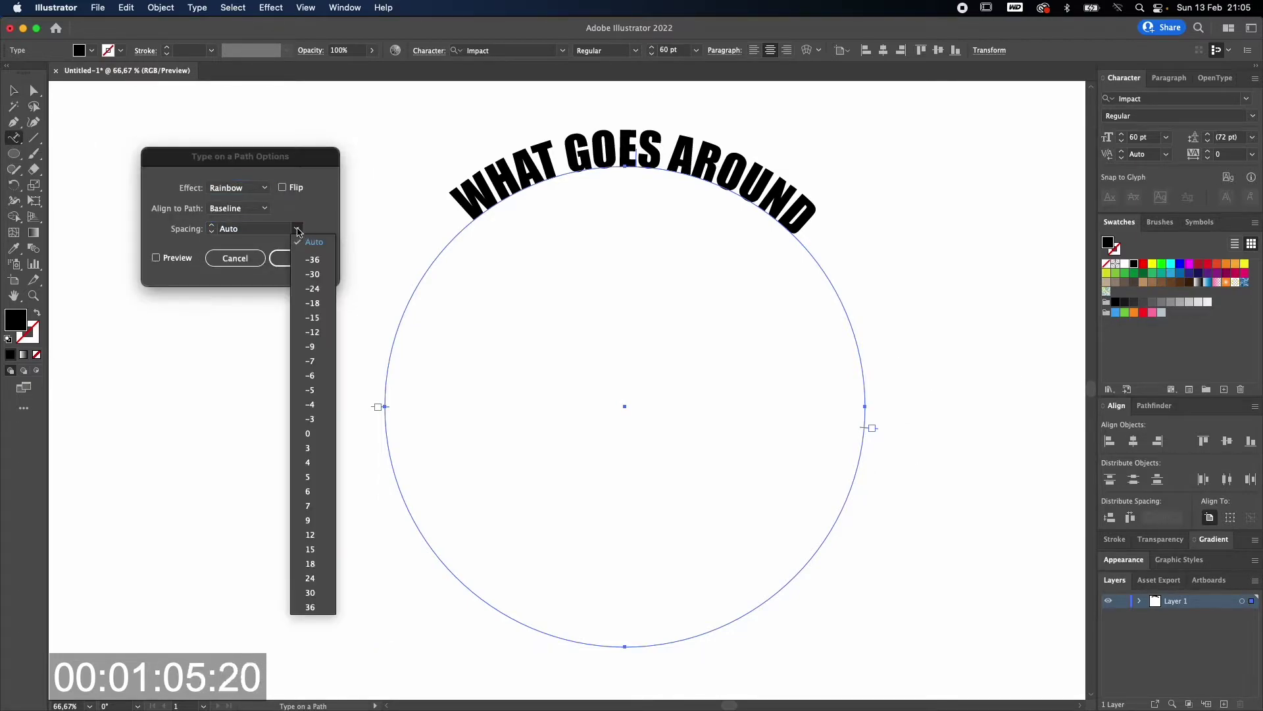
left_click(321, 309)
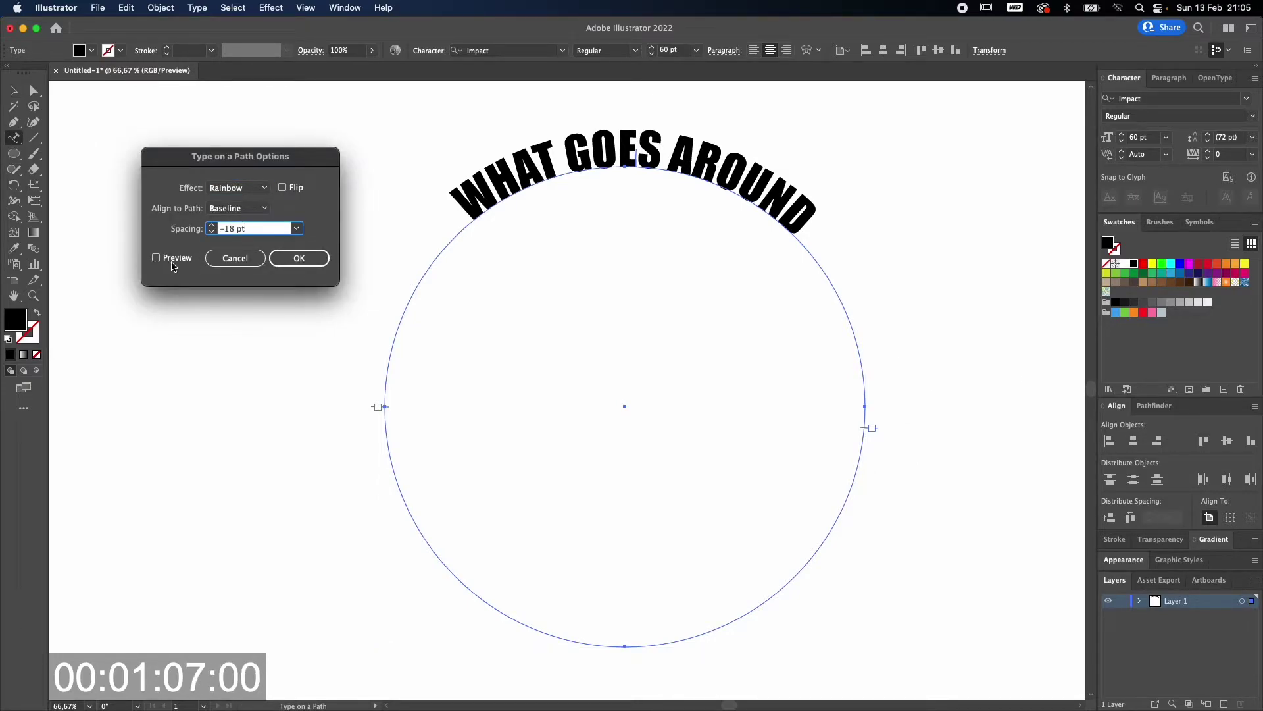
left_click(171, 265)
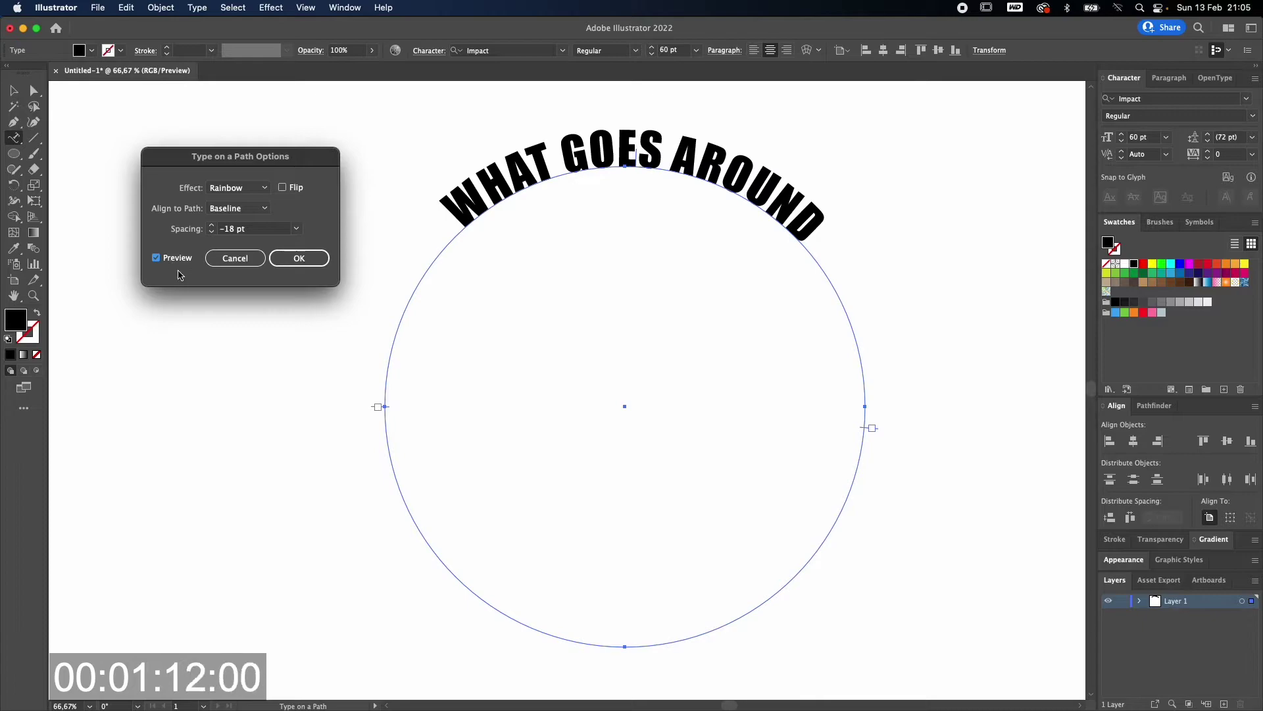
left_click(229, 210)
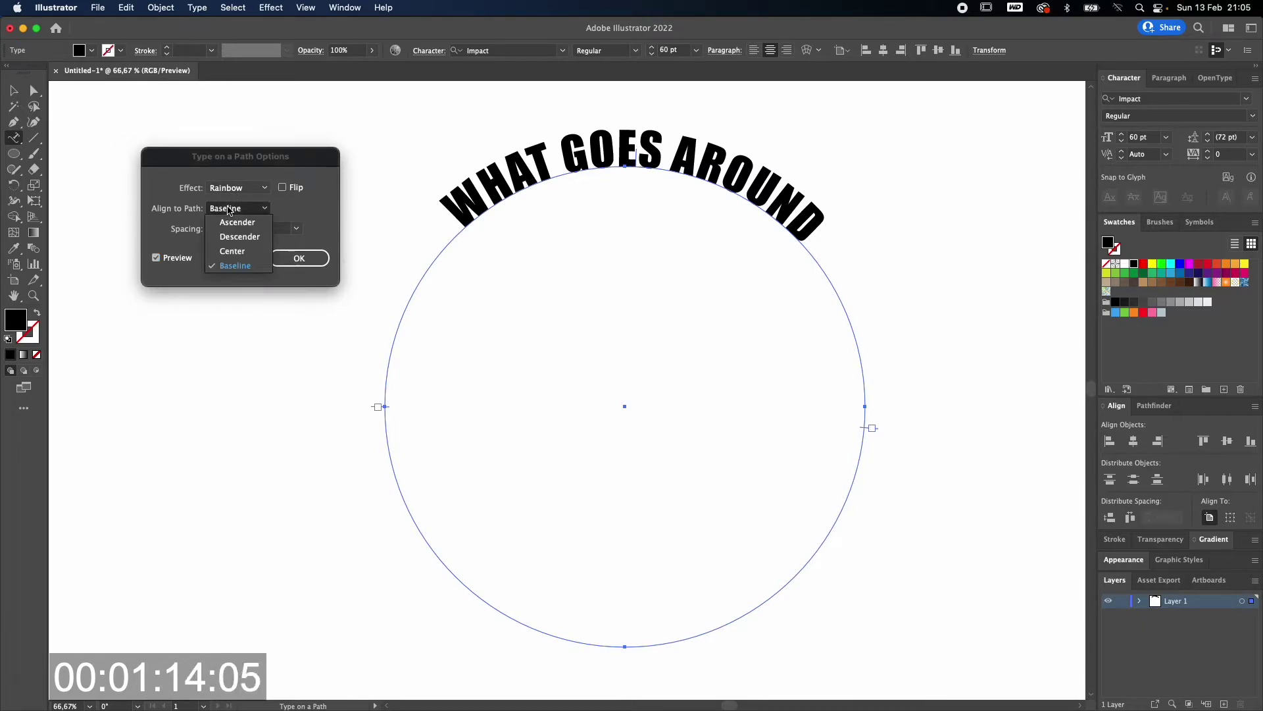
left_click(241, 254)
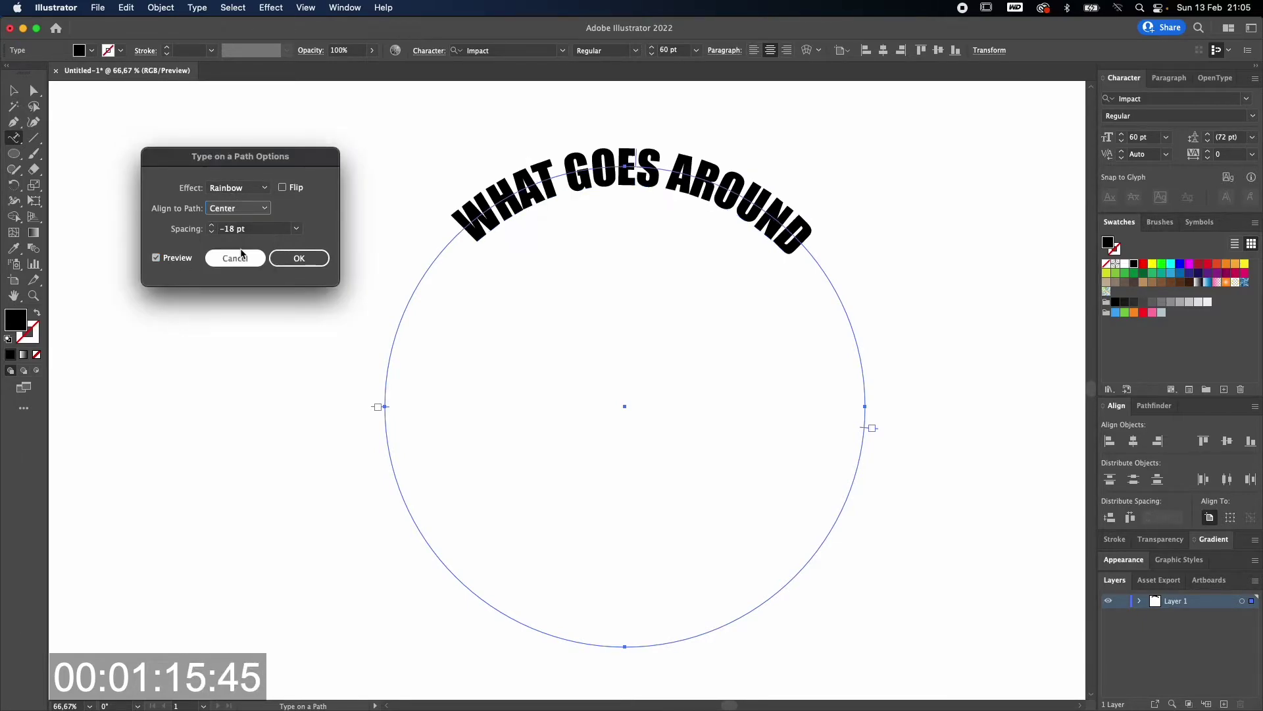
left_click(299, 258)
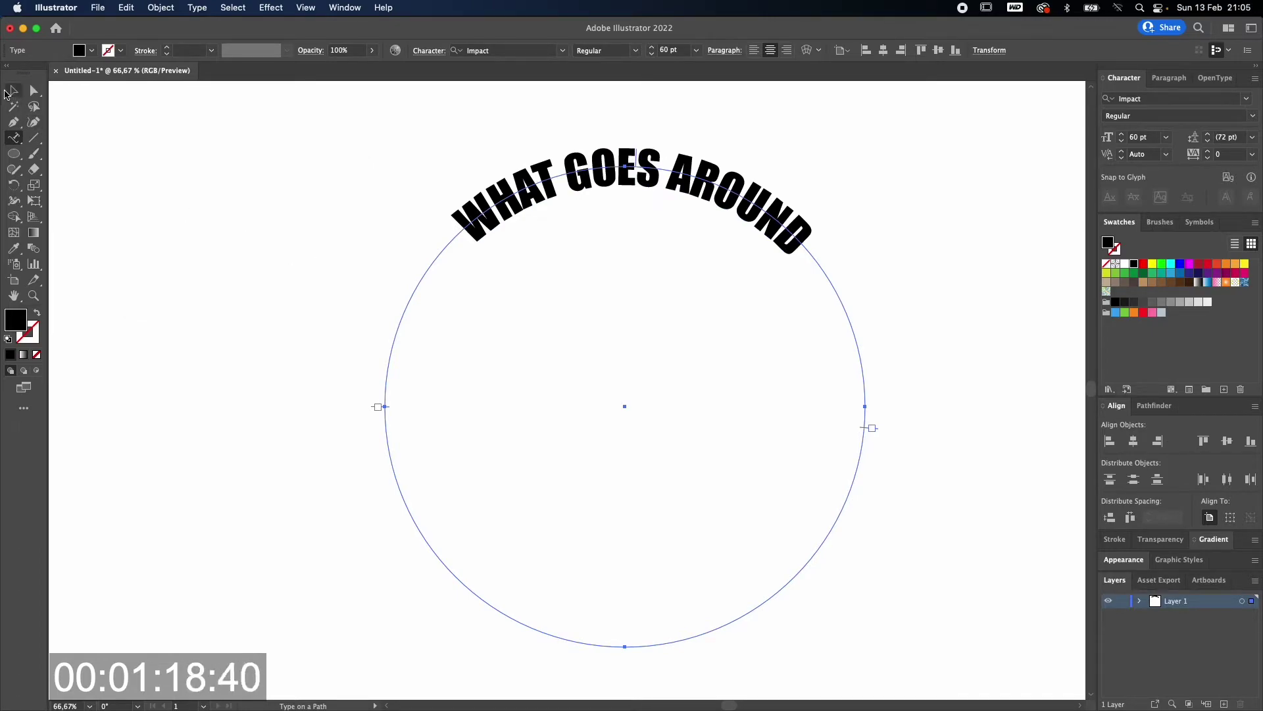
- Duplicate the arched text and its circle by Option-dragging a copy to the right
left_click(15, 90)
left_click(251, 245)
scroll(250, 245, "down", 2)
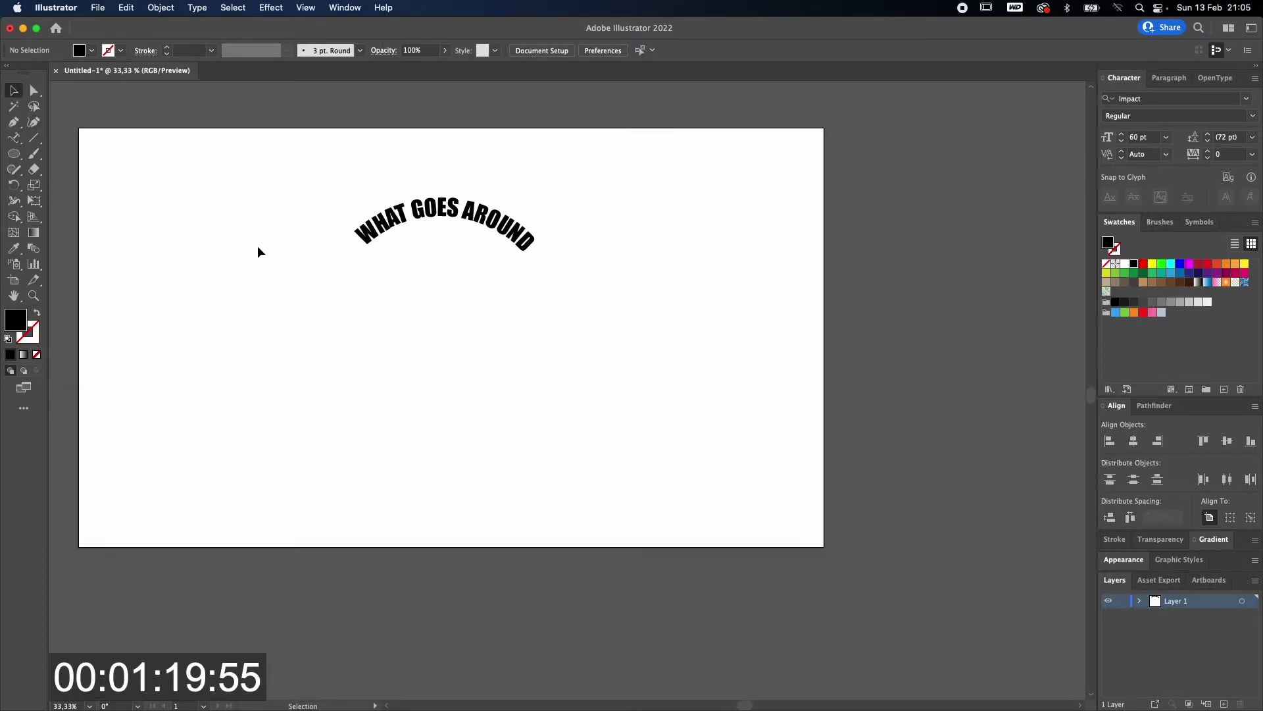
left_click(451, 211)
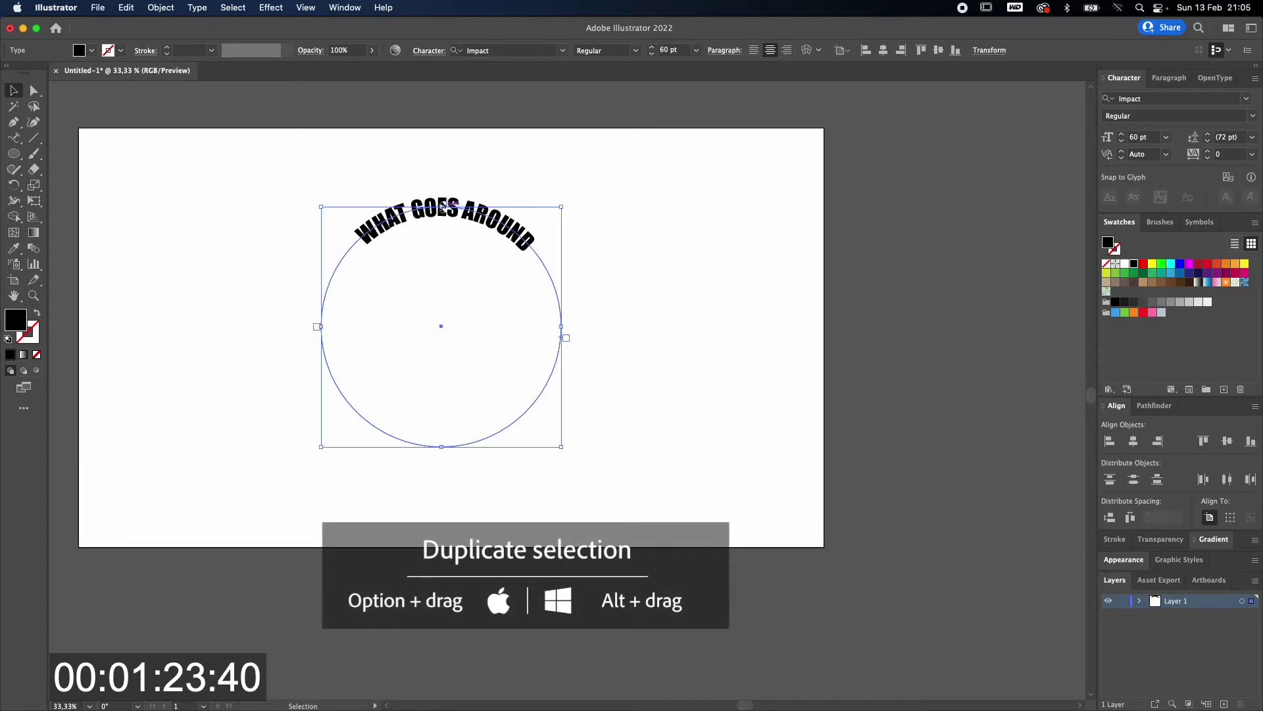
left_click_drag(434, 209, 665, 211)
left_click(925, 282)
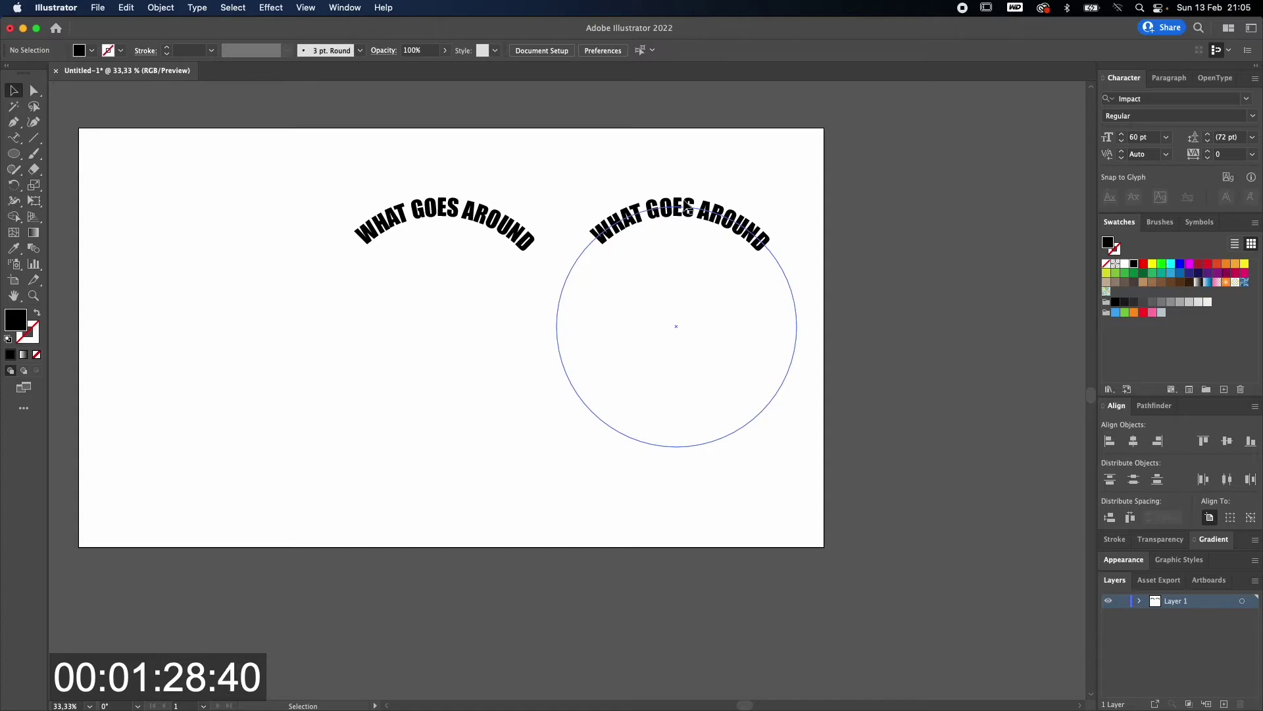
- Select all of the duplicate's path text so it can be replaced with COMES AROUND
left_click(689, 210)
double_click(675, 207)
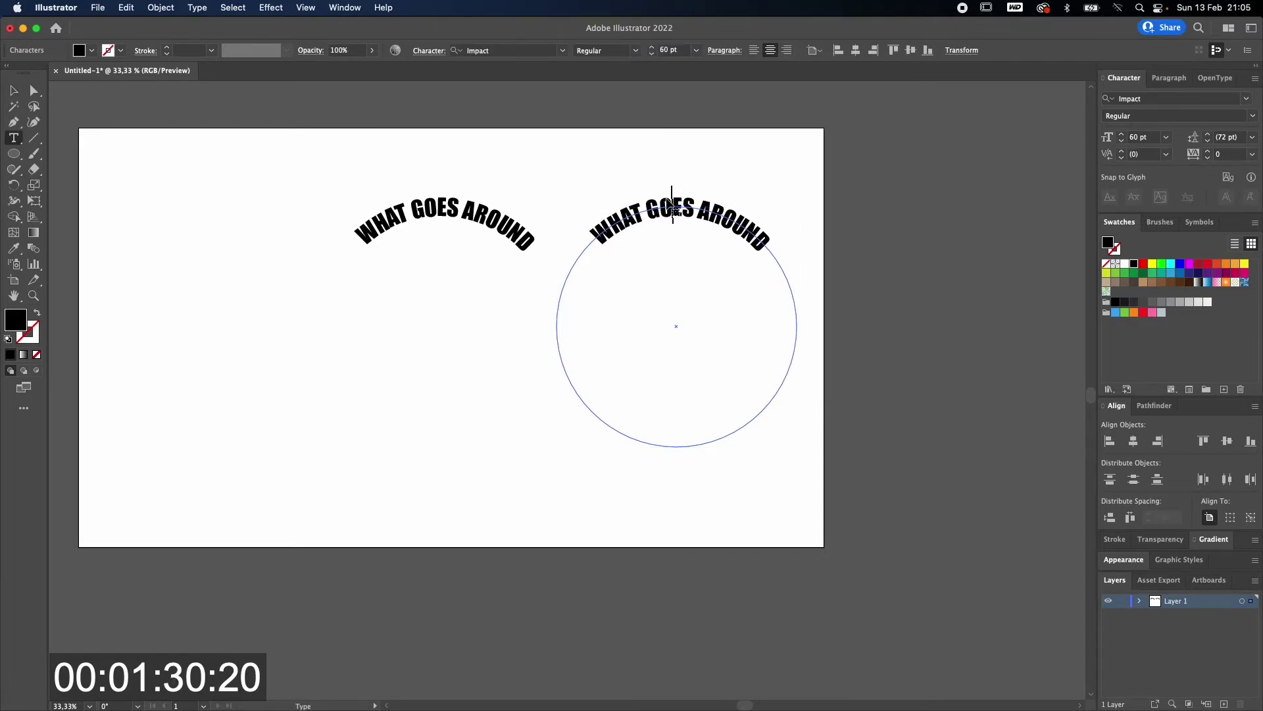
key("ctrl+a")
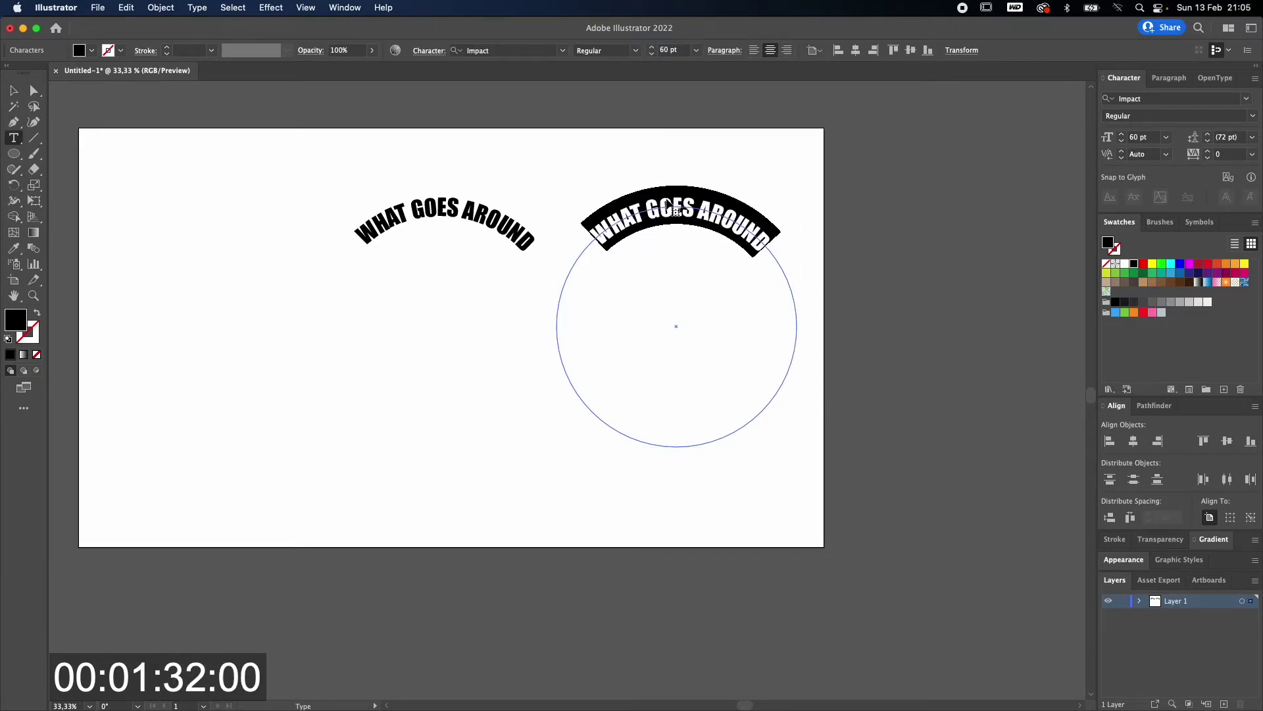
type("COMES ARO")
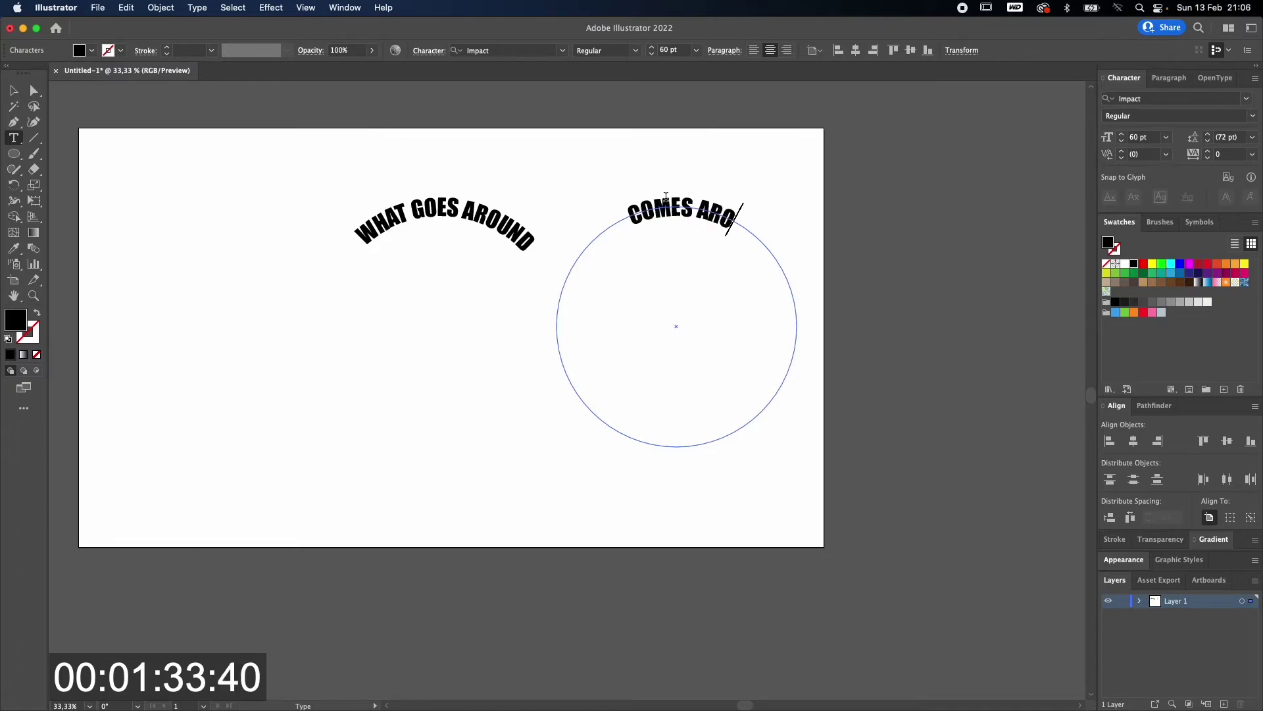
type("UND")
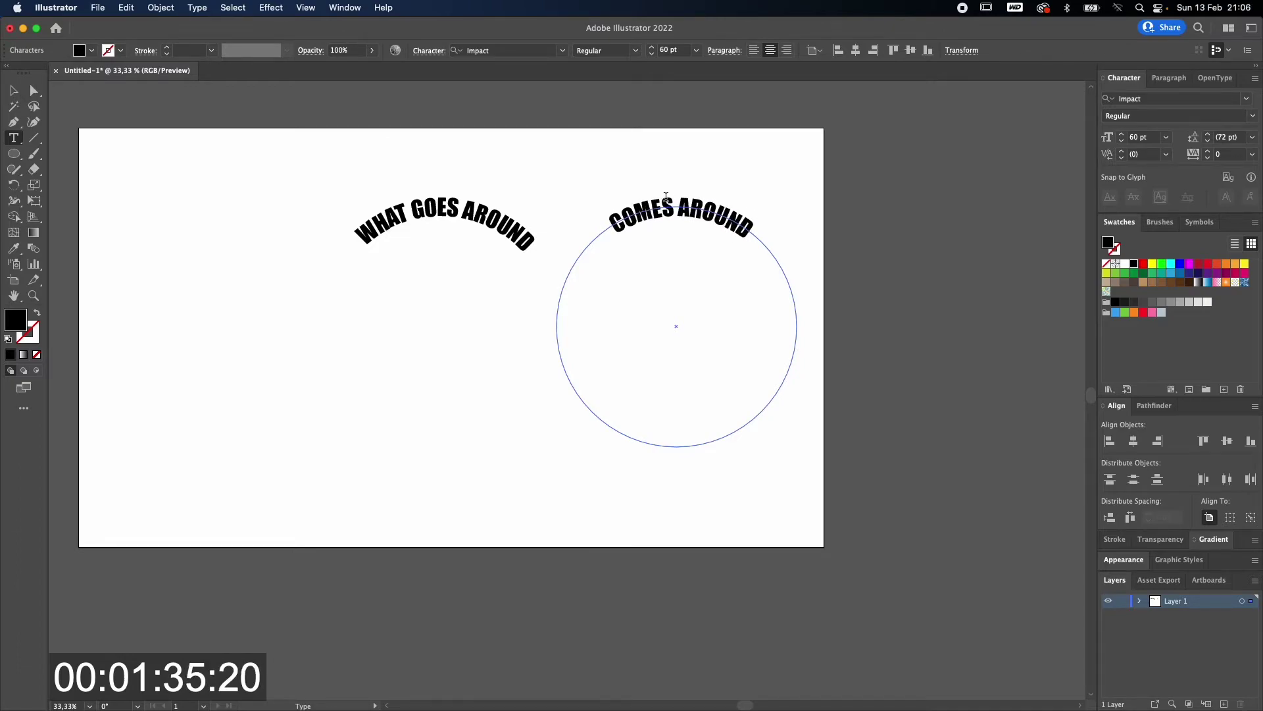
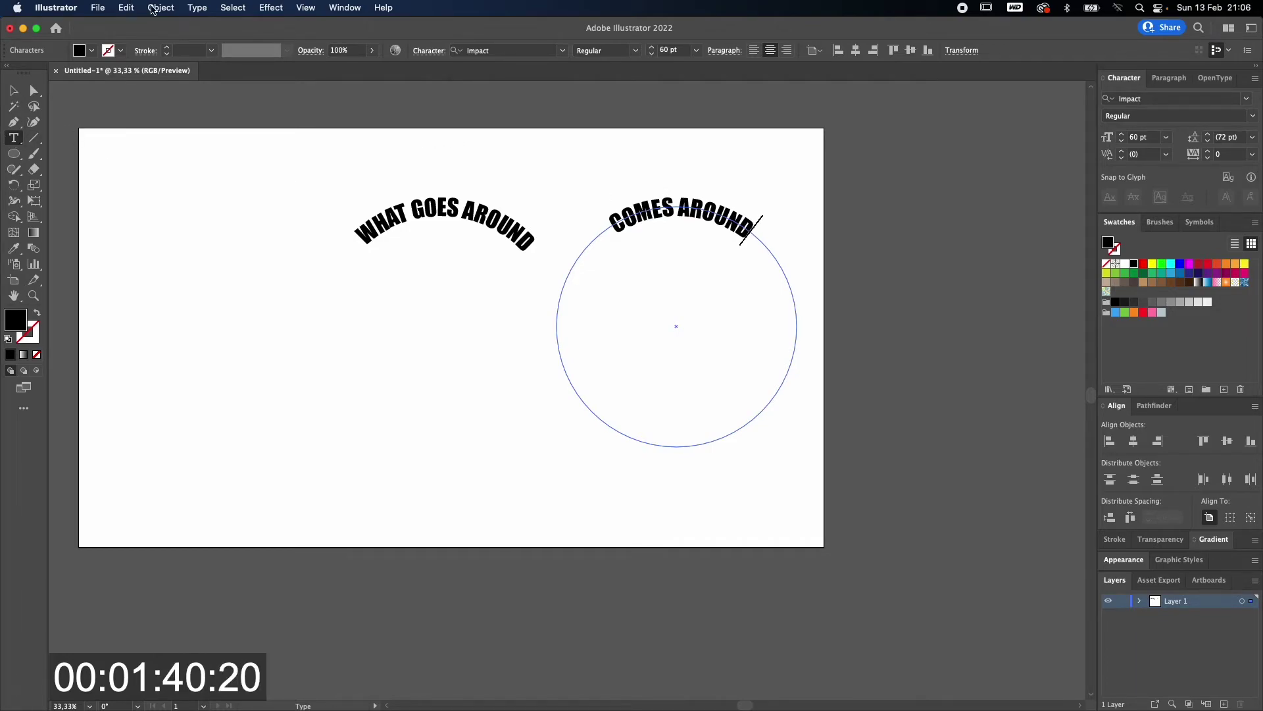
- Enable Flip with Preview in Type on a Path Options so COMES AROUND flips inside the circle
left_click(197, 8)
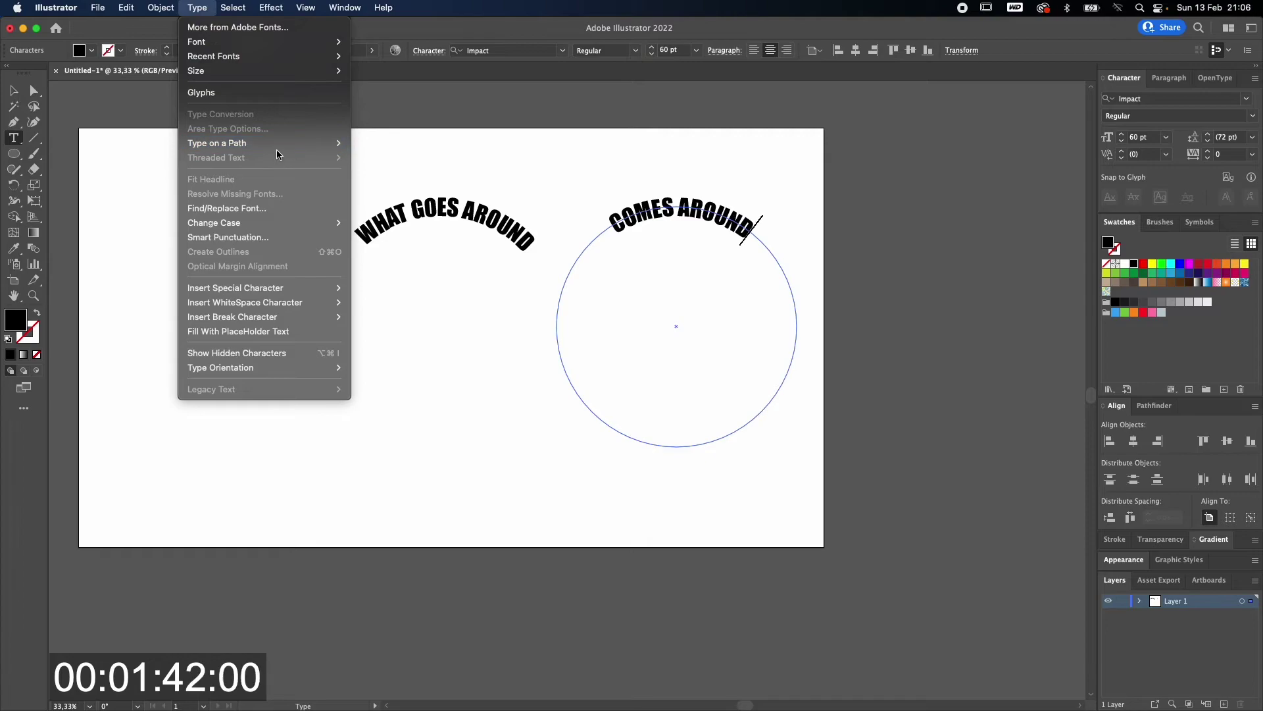
mouse_move(218, 142)
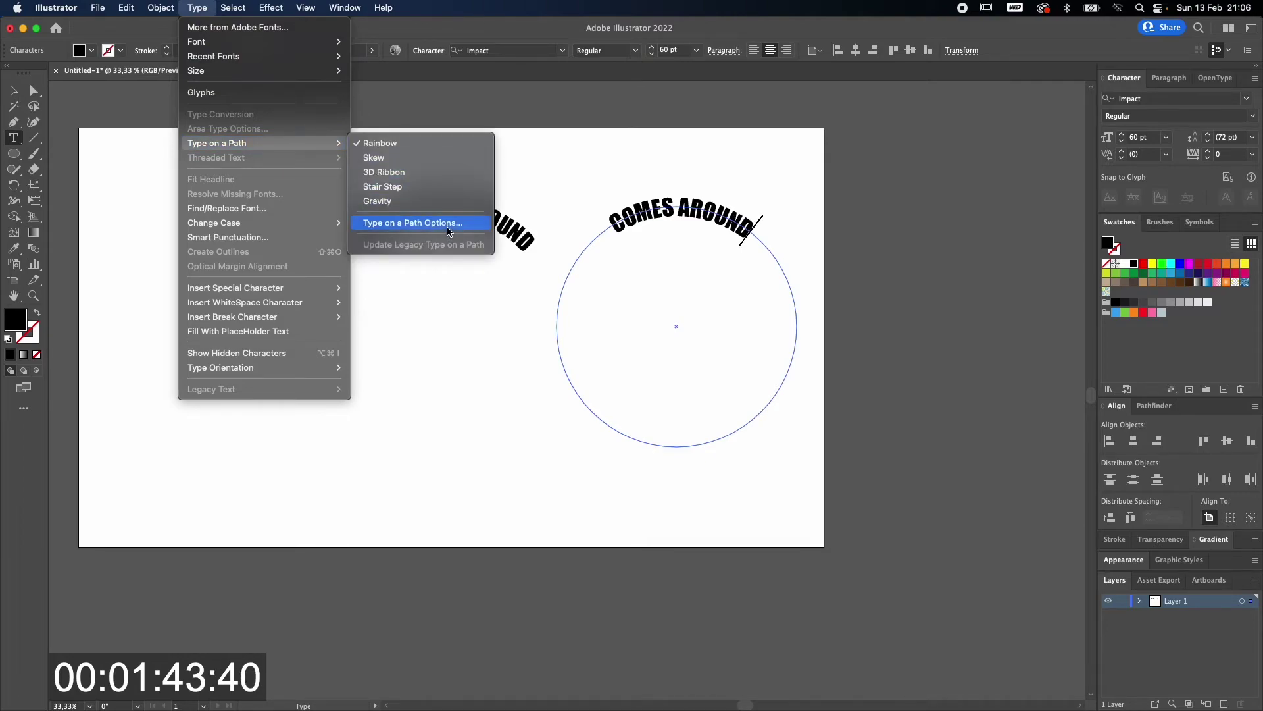
left_click(449, 224)
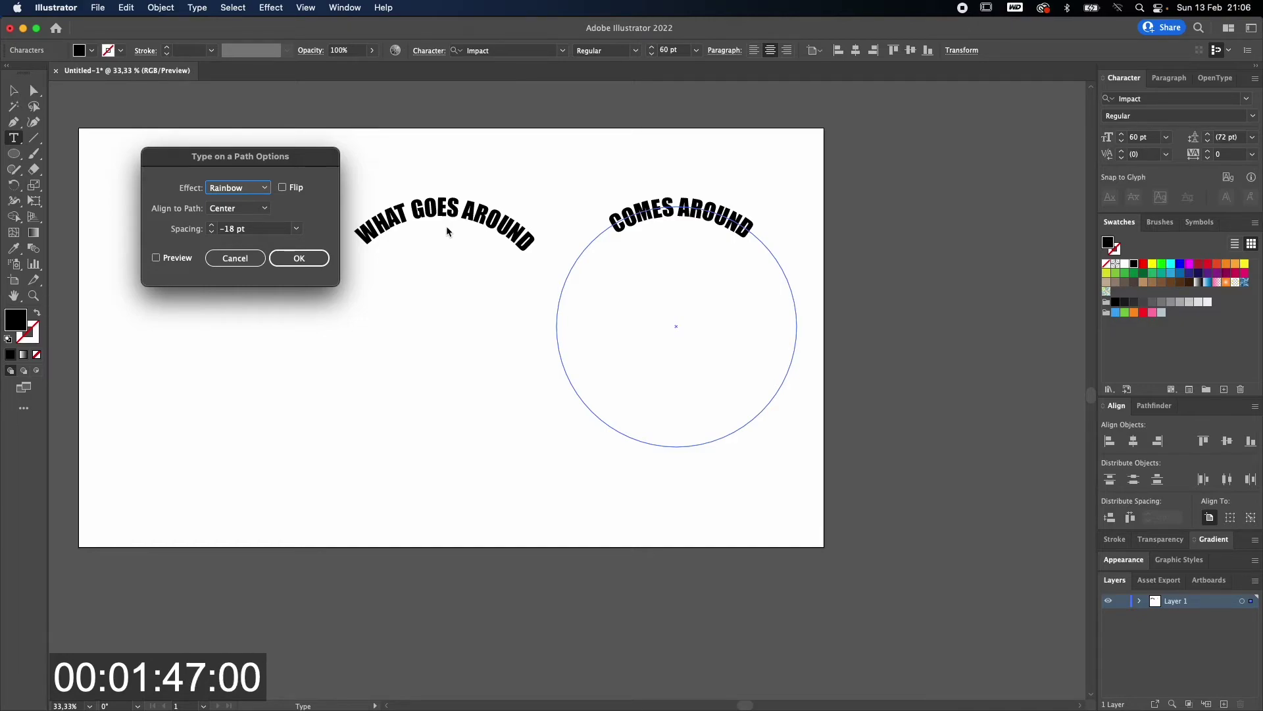
left_click(284, 188)
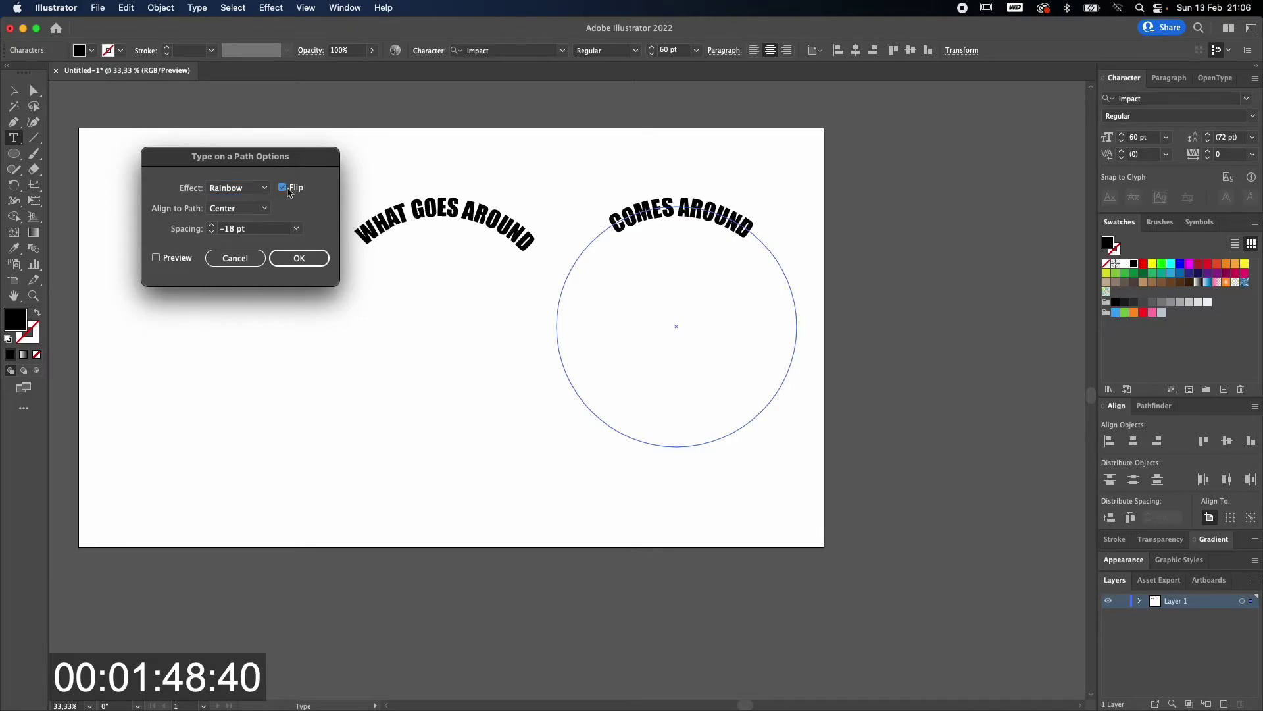
left_click(158, 259)
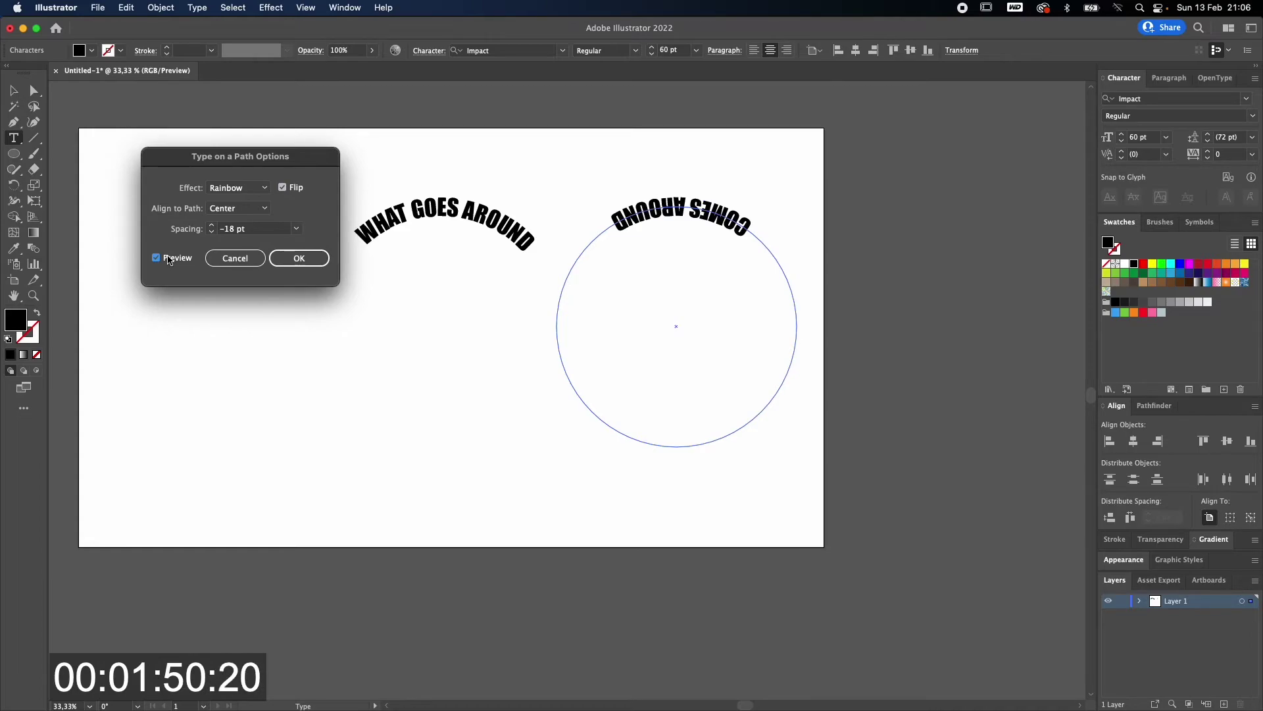
left_click(299, 258)
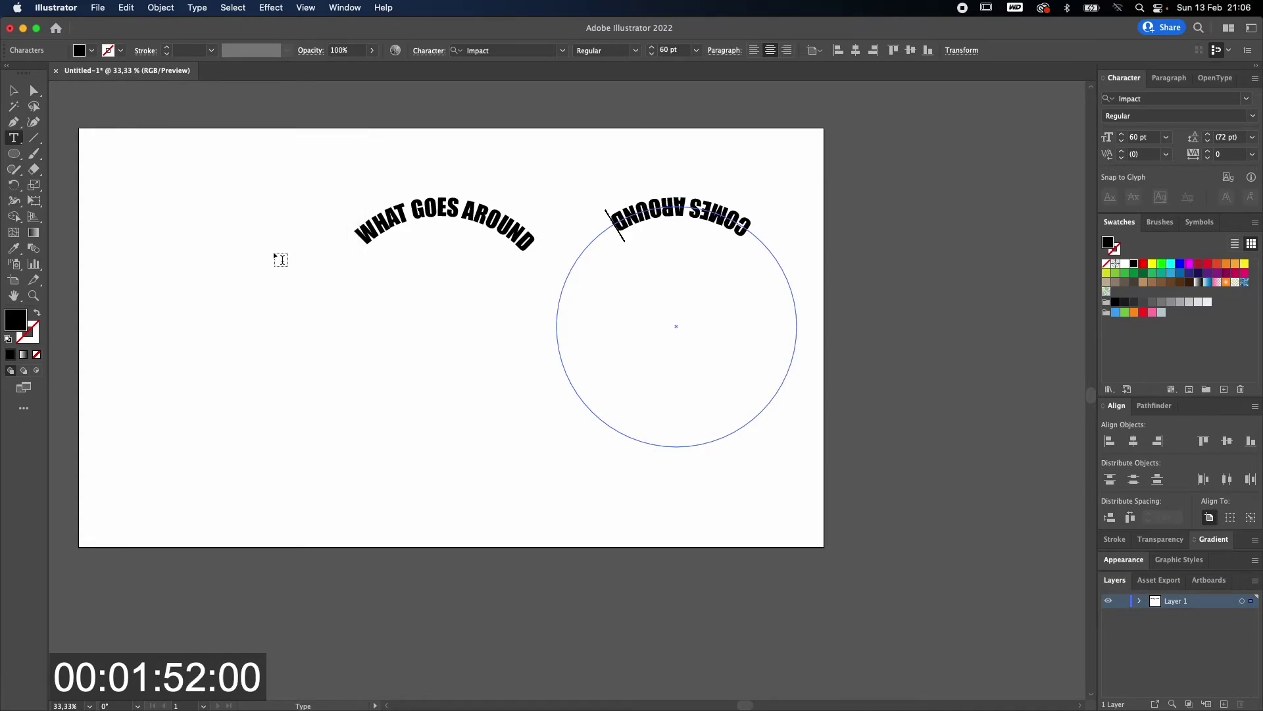
- Drag COMES AROUND's centre bracket from the top of the circle to the bottom
left_click(33, 91)
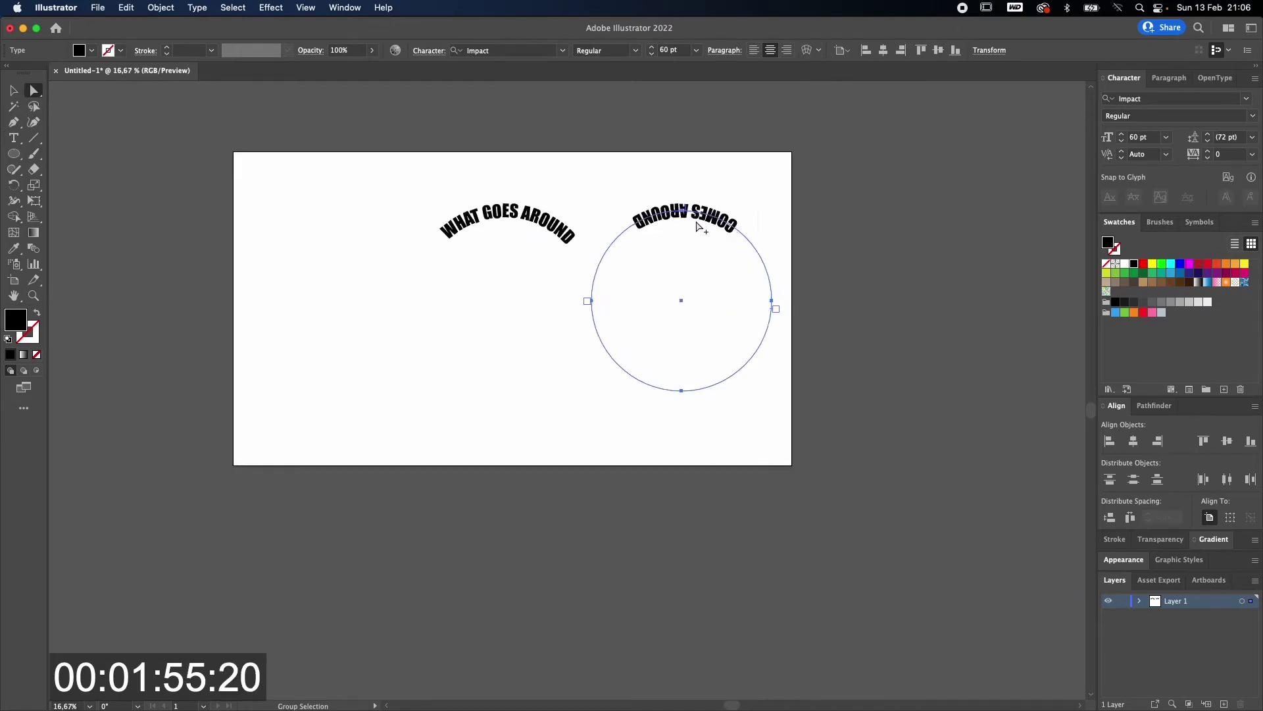
scroll(697, 226, "up", 4)
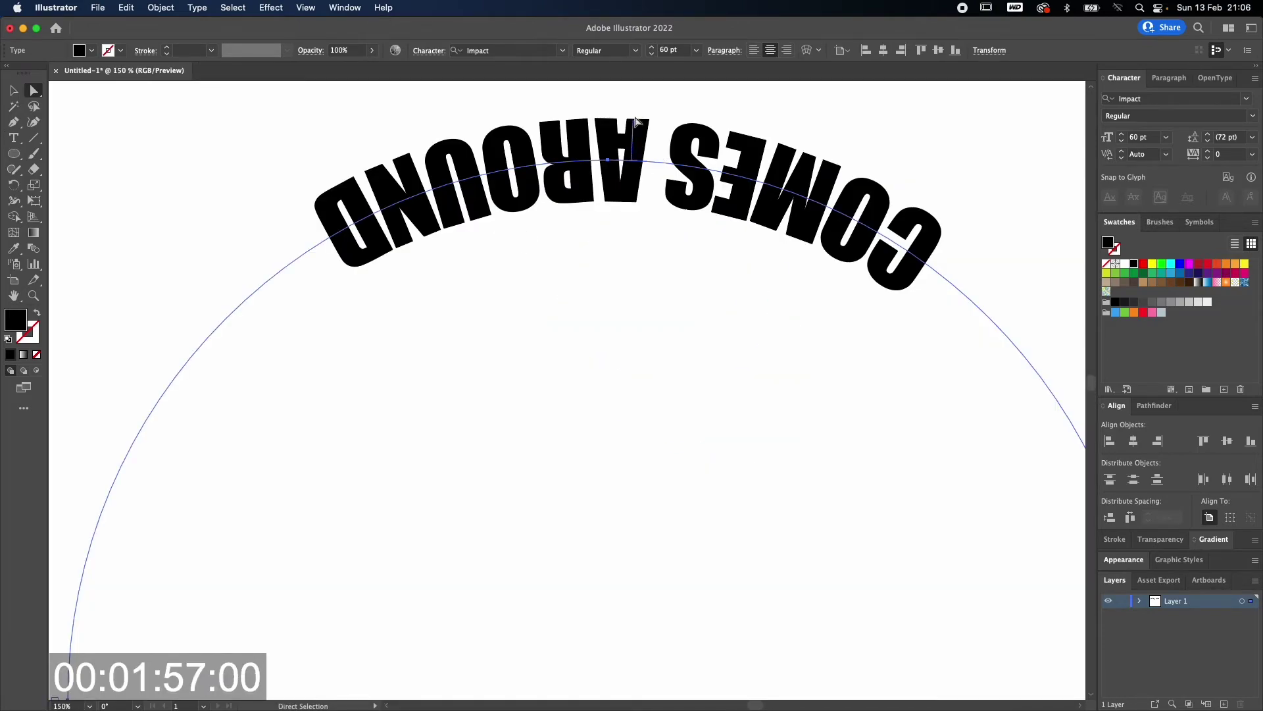
scroll(648, 244, "down", 2)
scroll(652, 244, "down", 1)
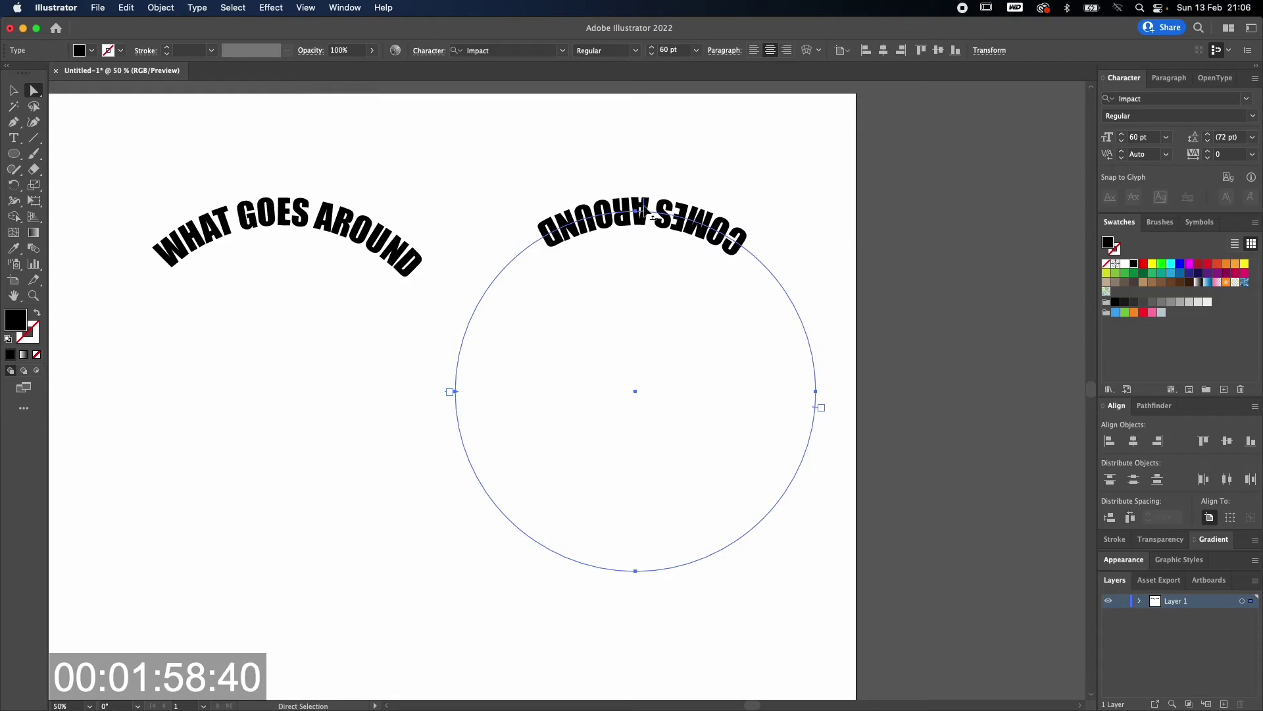
left_click_drag(643, 210, 637, 578)
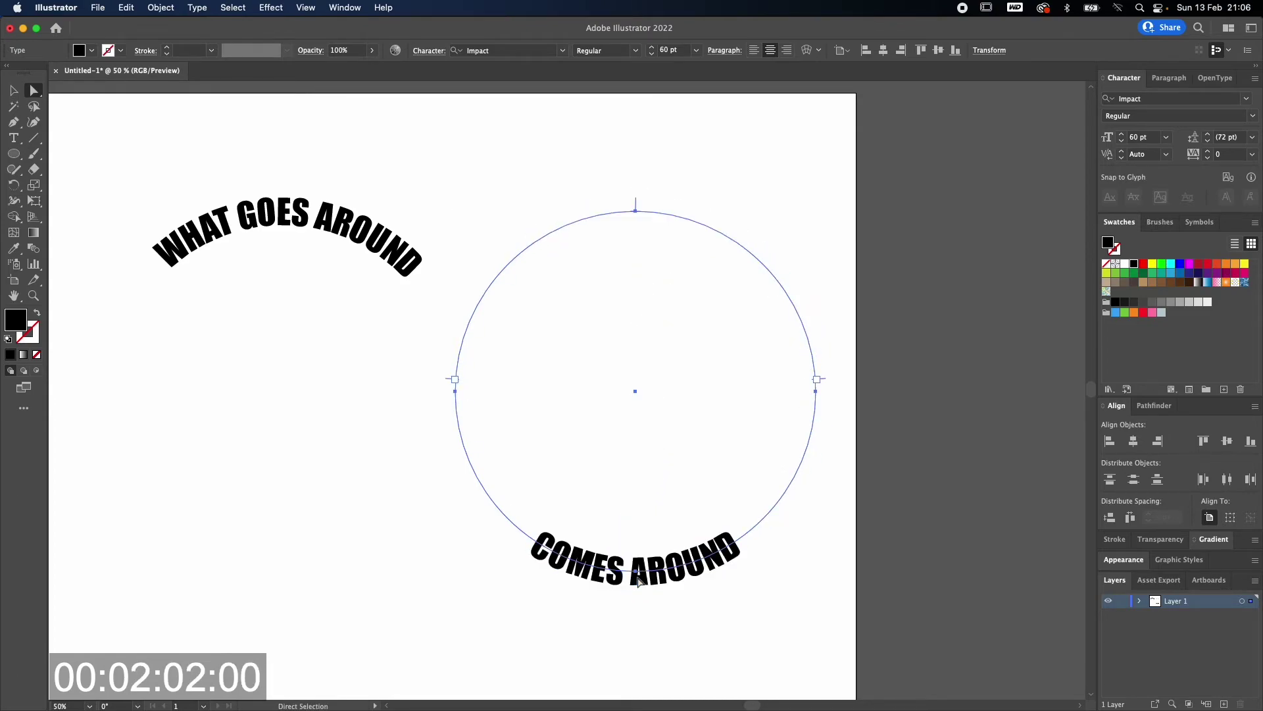
key("v")
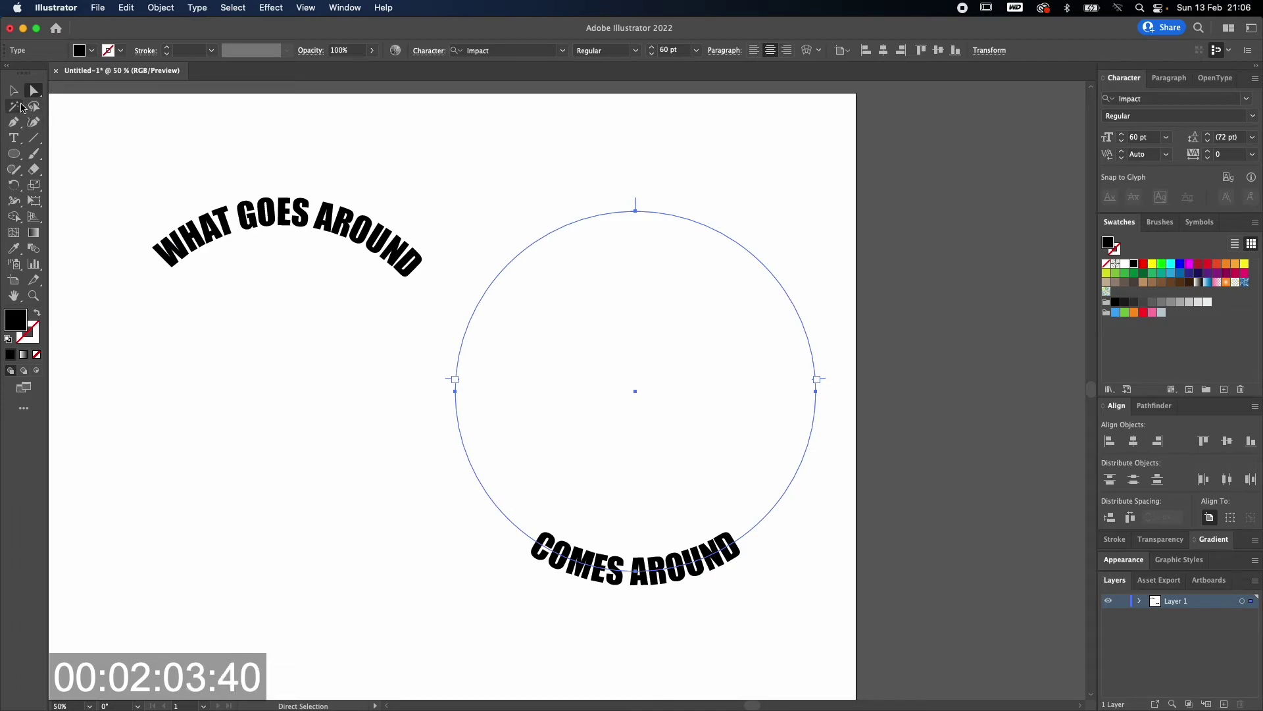
- Shift-drag the COMES AROUND circle left under WHAT GOES AROUND and fit the artboard in view
left_click(705, 168)
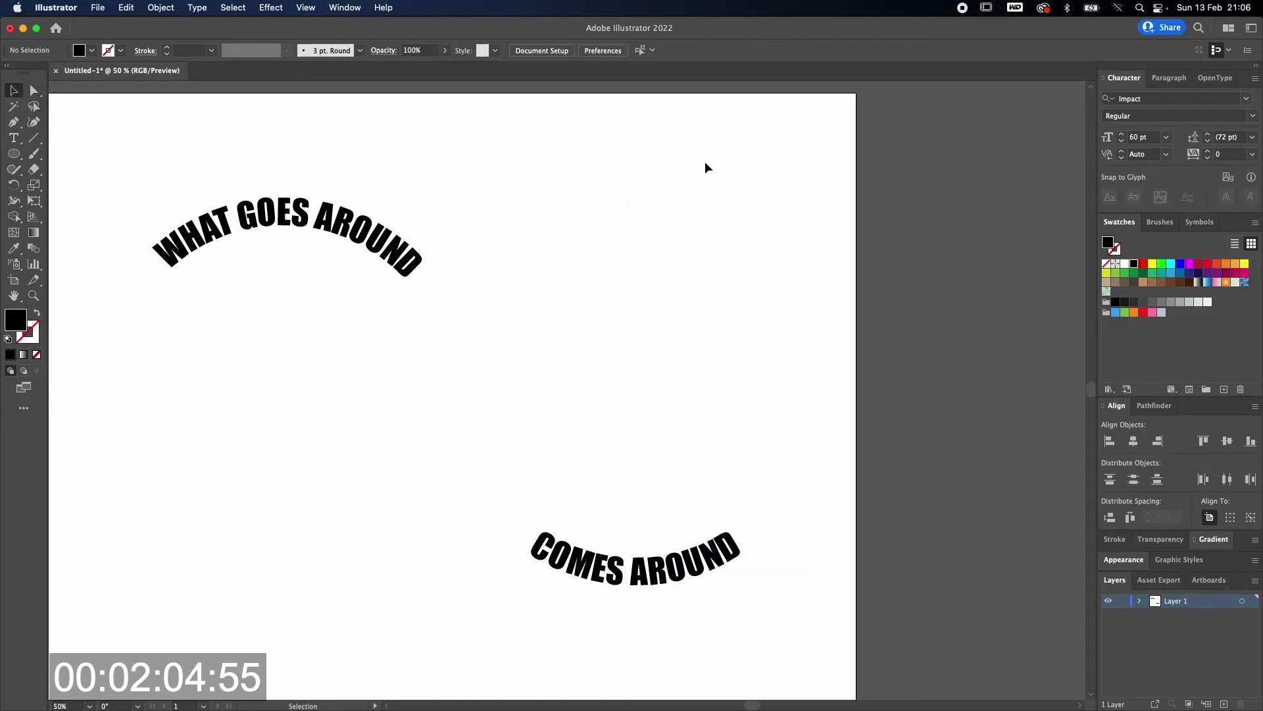
left_click(747, 251)
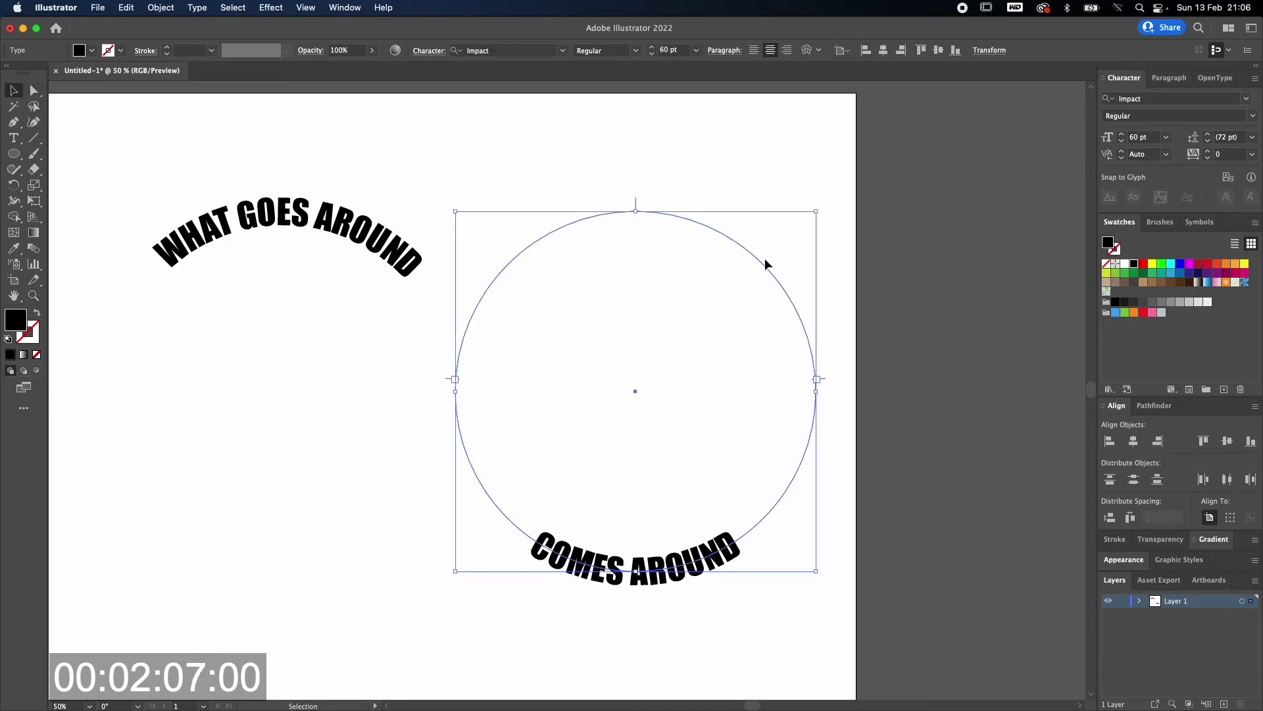
mouse_move(763, 261)
left_mouse_down()
mouse_move(391, 259)
mouse_move(412, 259)
left_mouse_up()
left_click(575, 280)
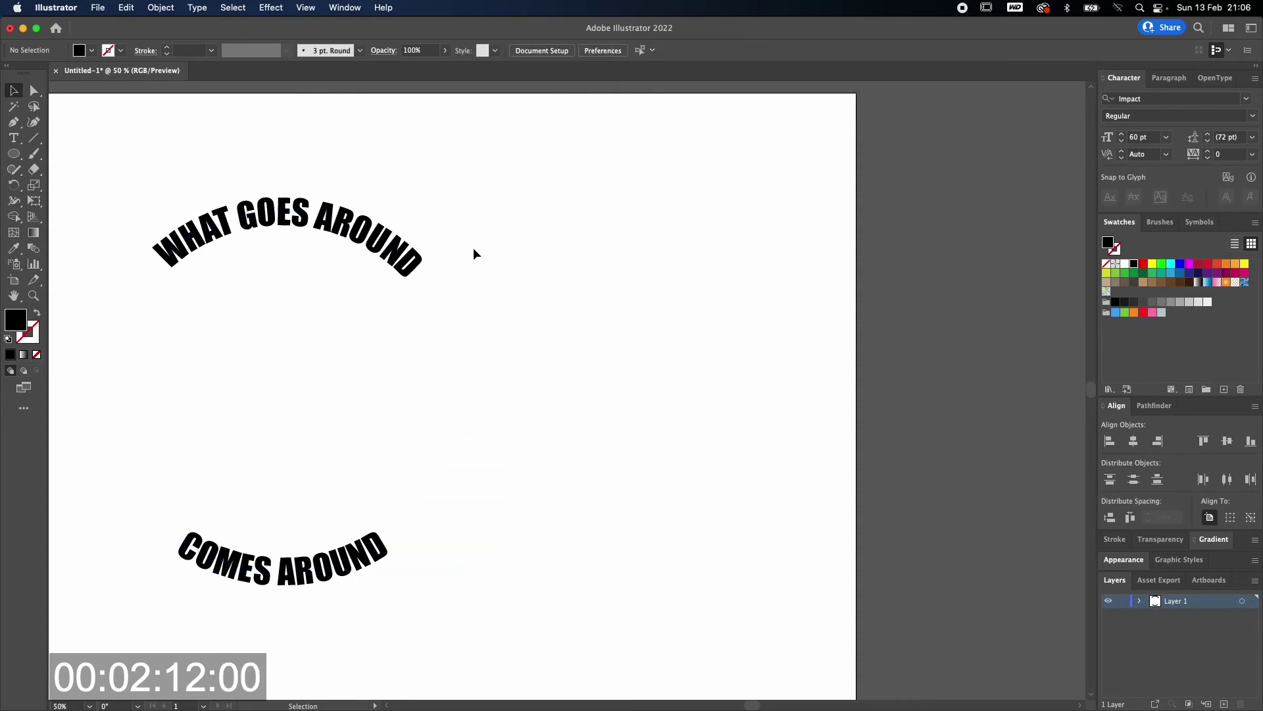
key("super+0")
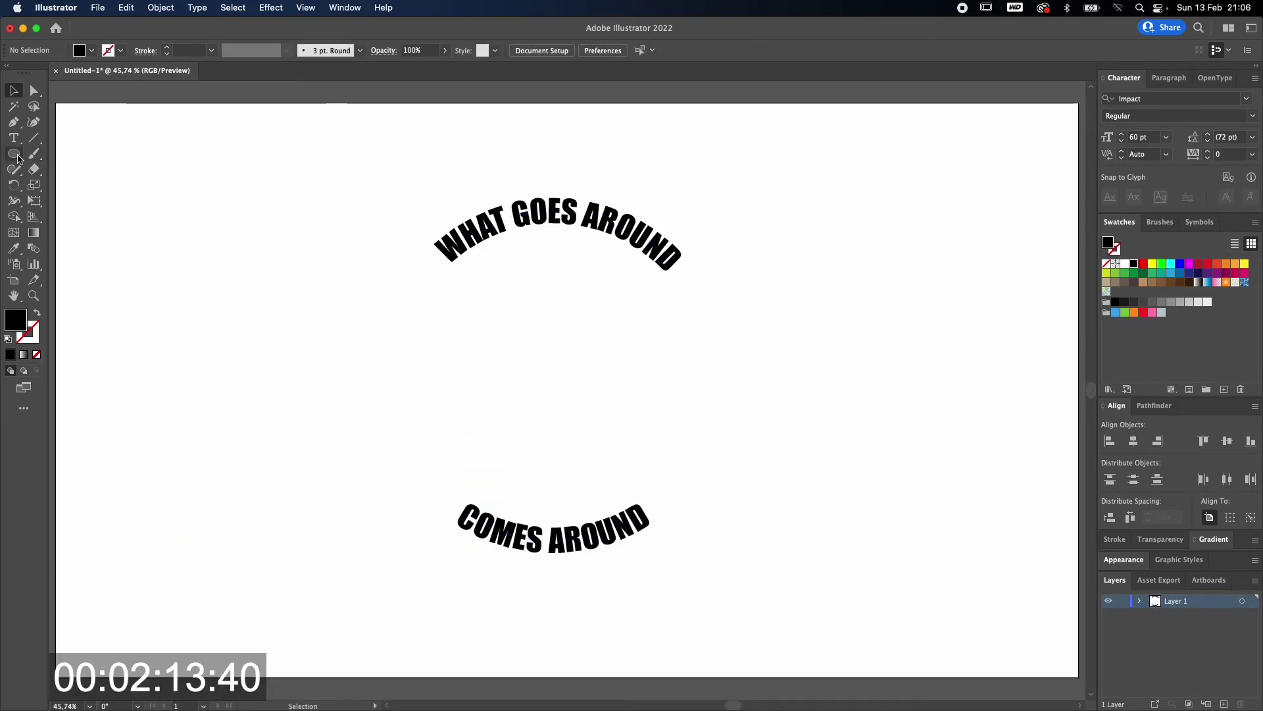
- Draw a circle outward from the artboard centre with the Ellipse tool
left_click(14, 155)
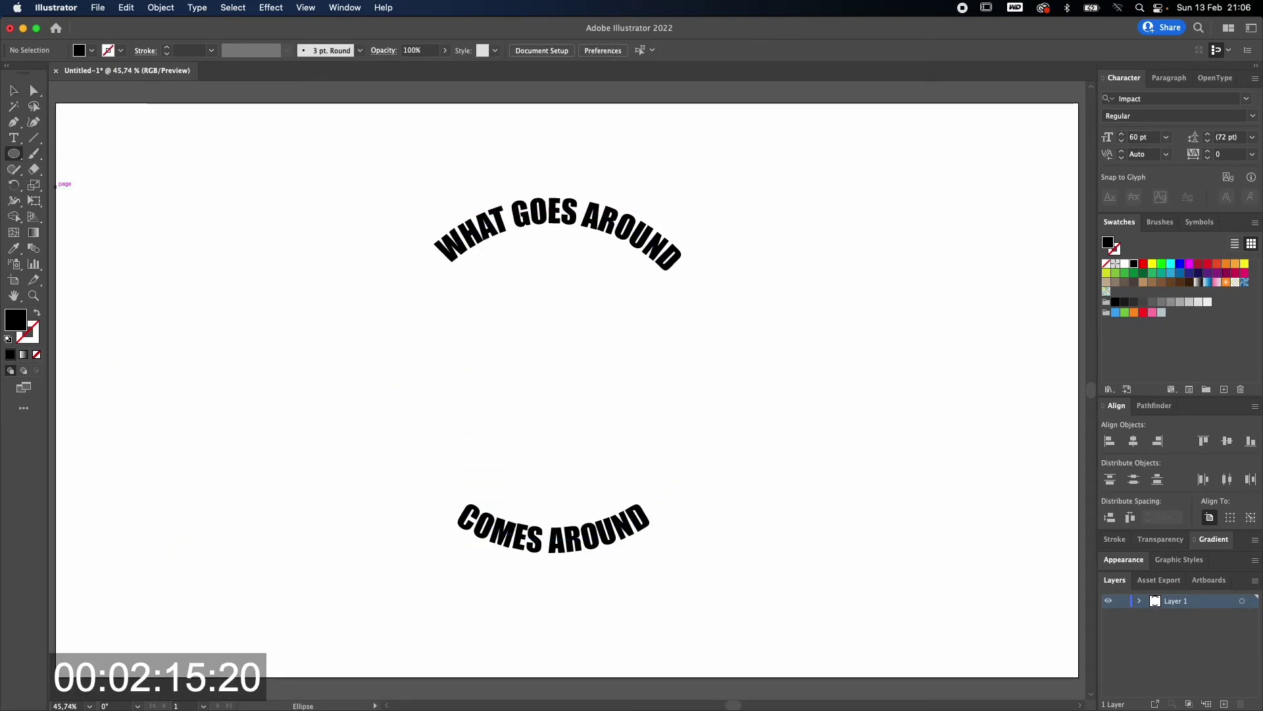
left_click(14, 155)
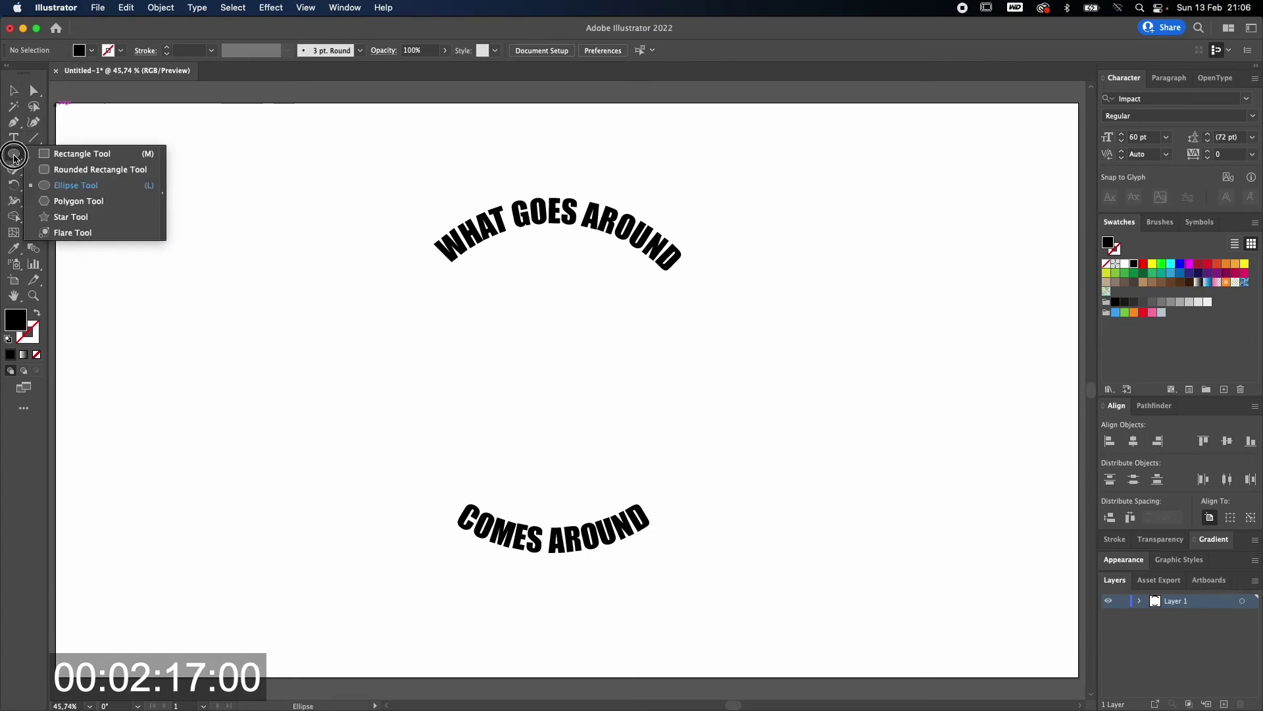
left_click_drag(14, 155, 60, 178)
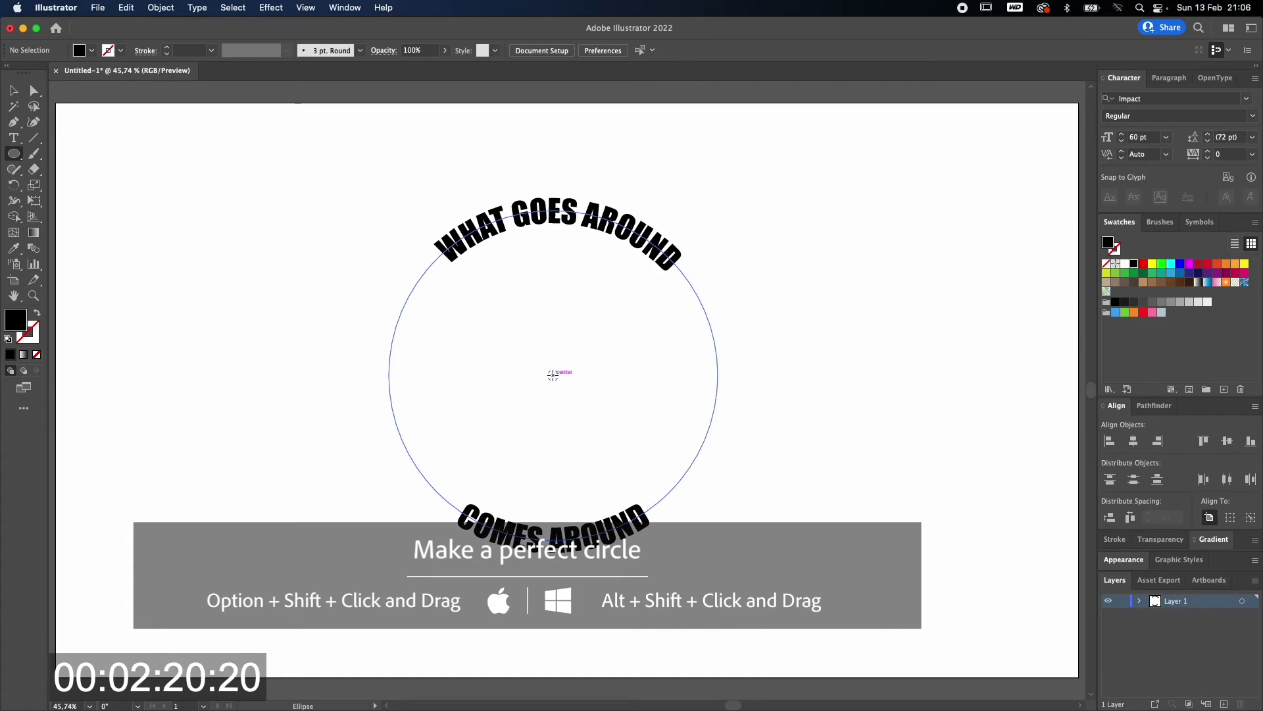
left_click_drag(553, 373, 448, 250)
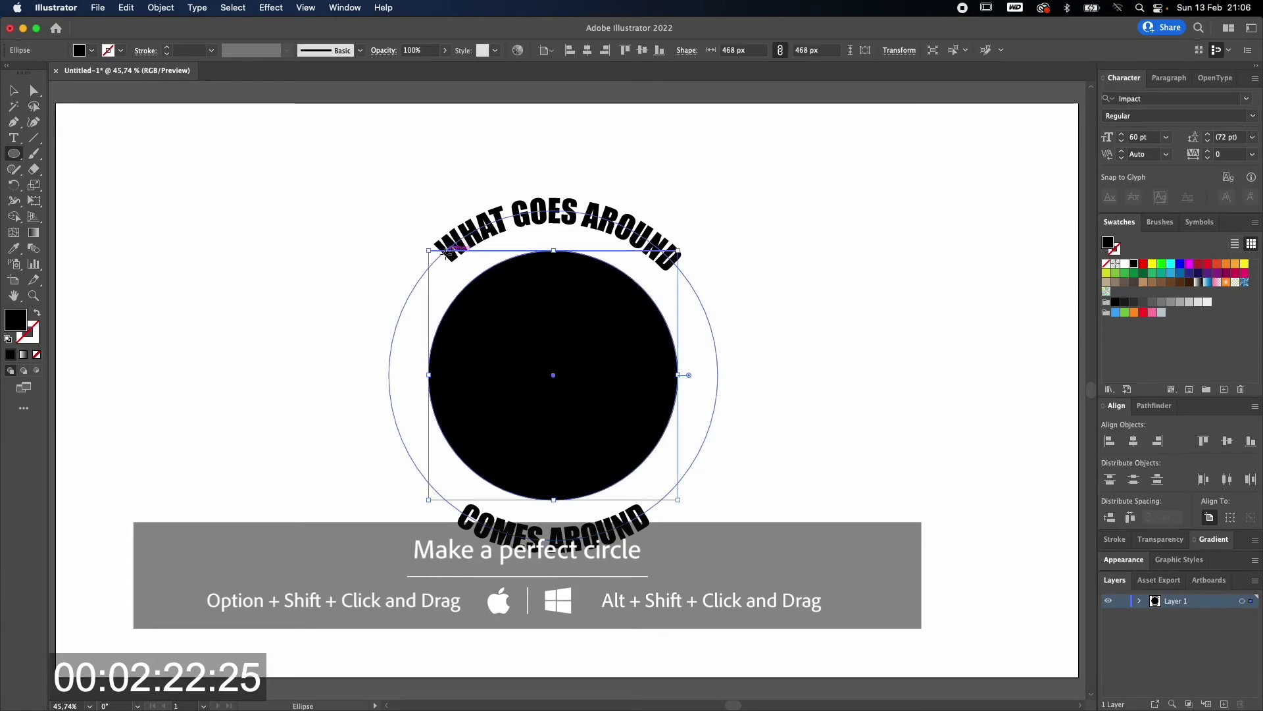
- Give the circle a 5 pt black stroke with no fill, centred between the text arcs
left_click(37, 314)
left_click(167, 47)
left_click(167, 47)
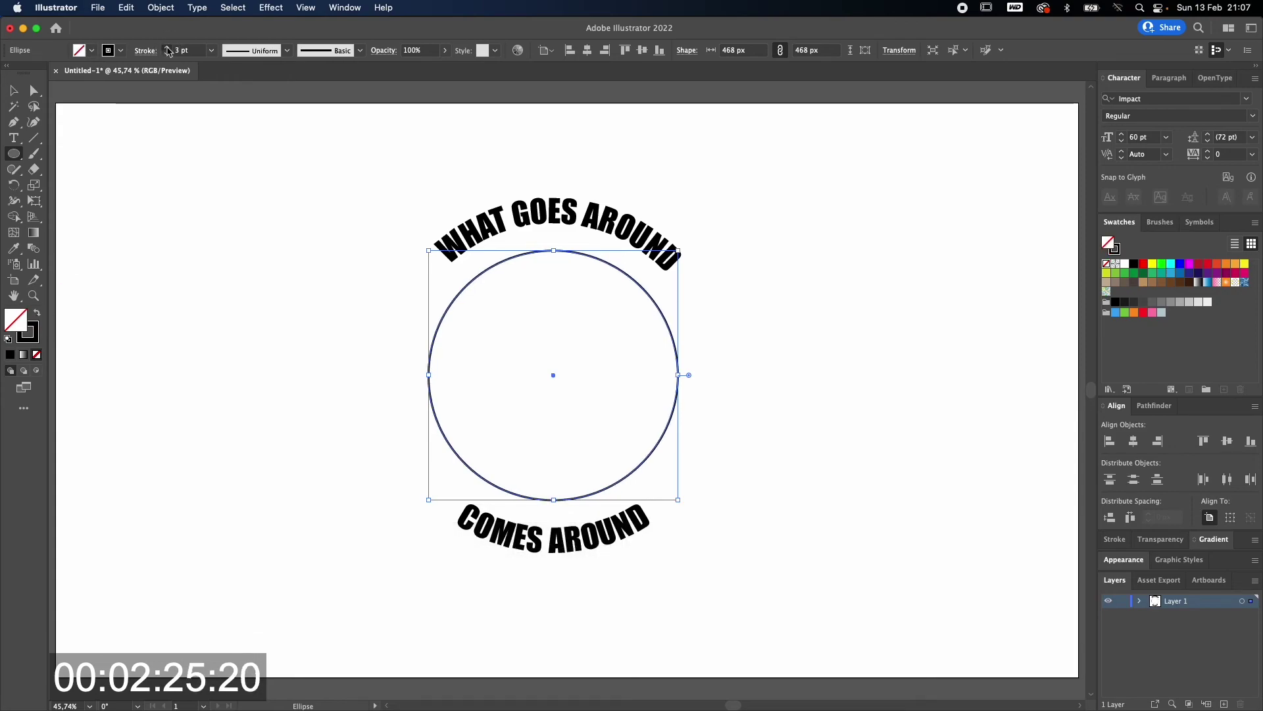
left_click(14, 90)
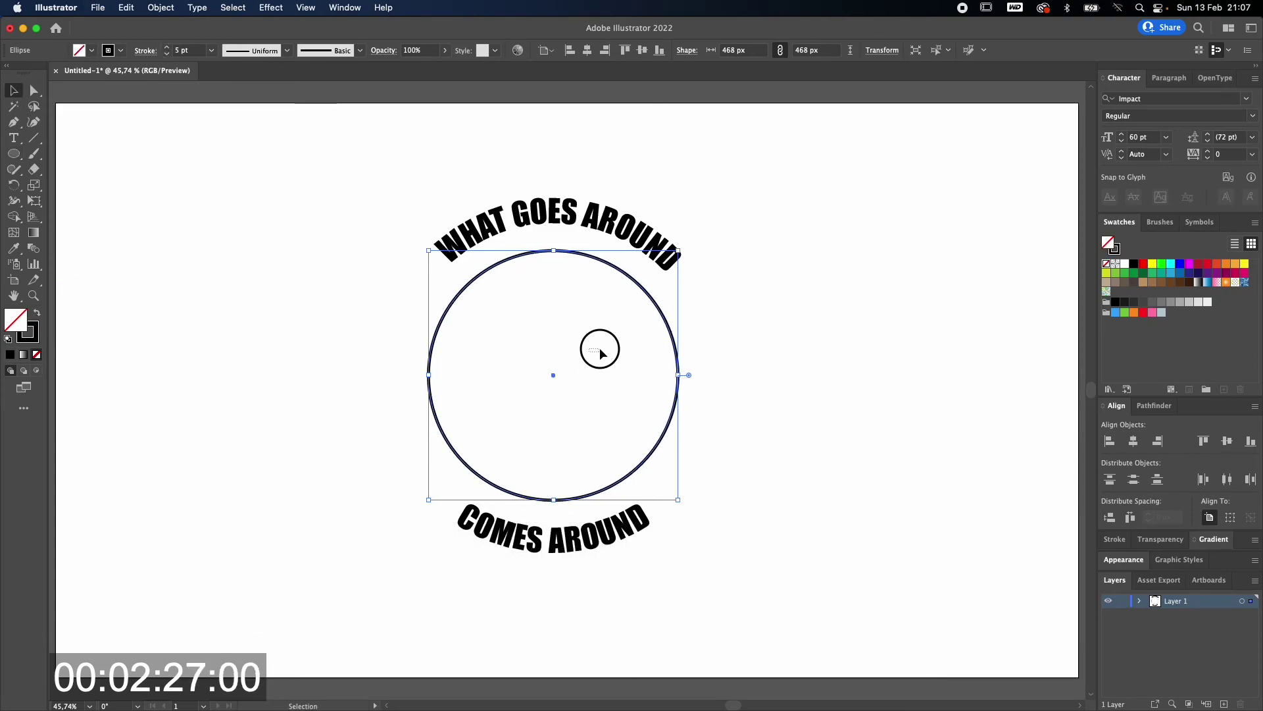
left_click(650, 382)
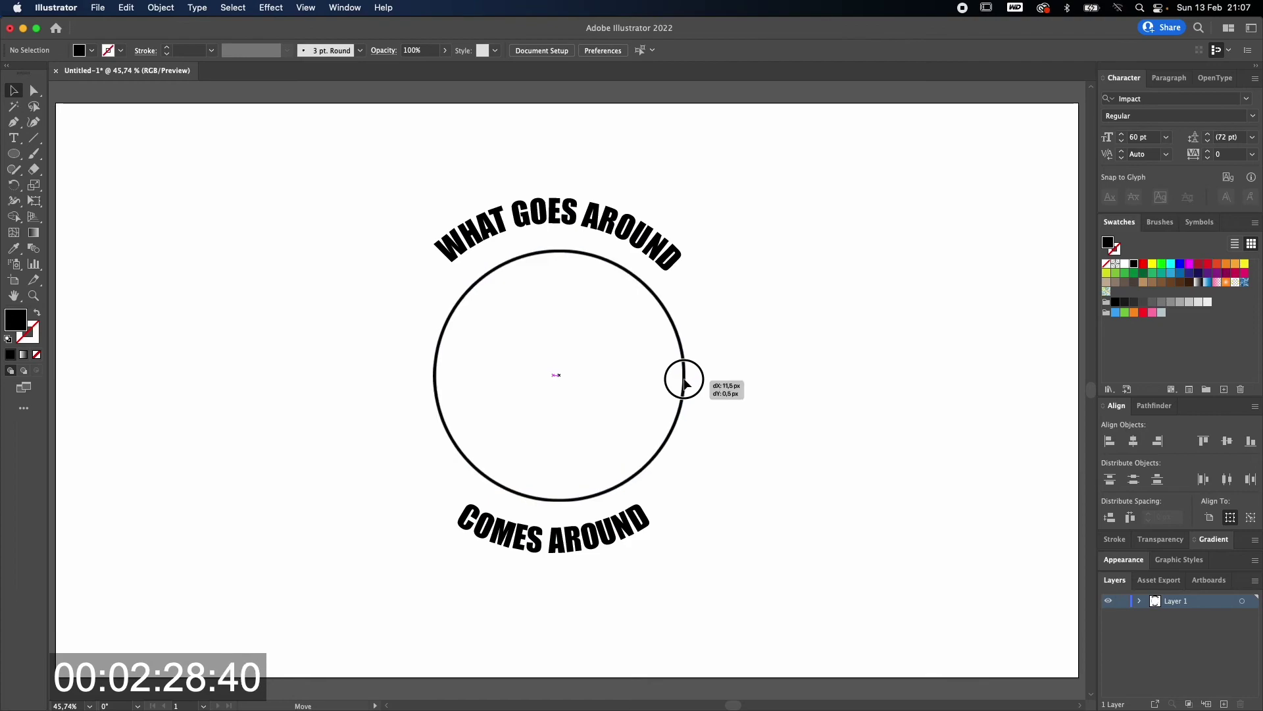
left_click_drag(685, 380, 680, 379)
left_click(861, 435)
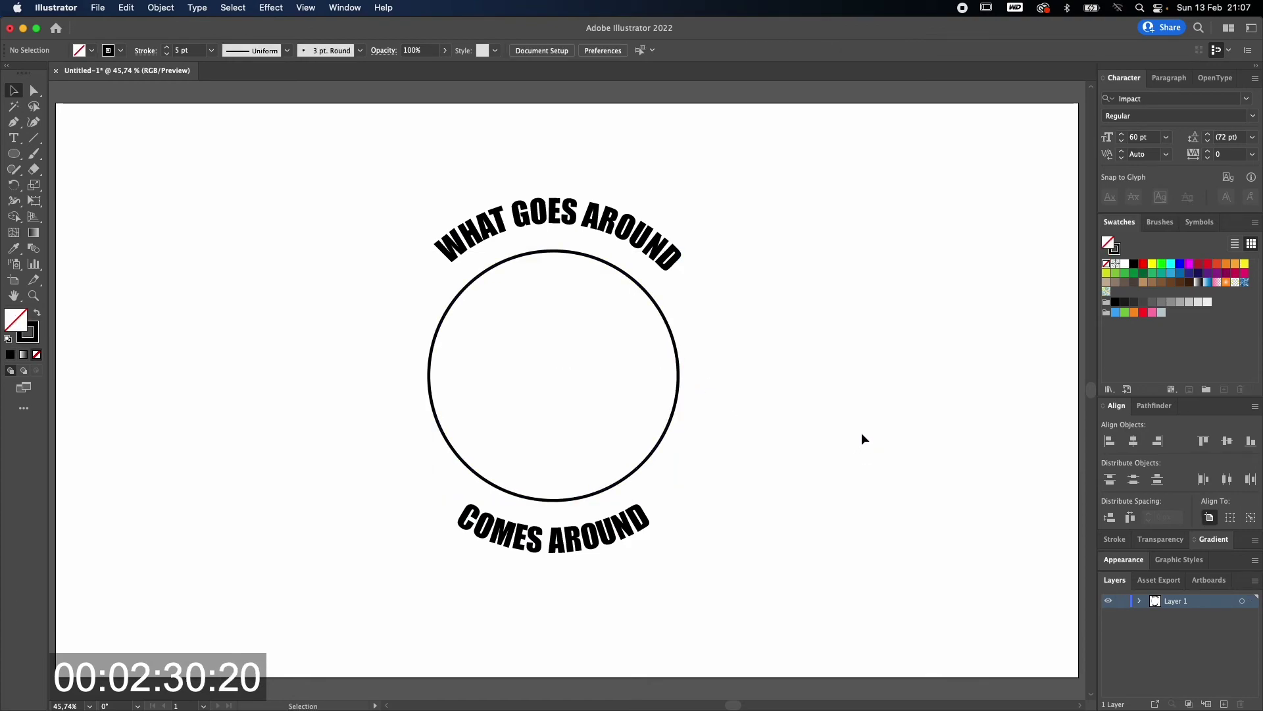